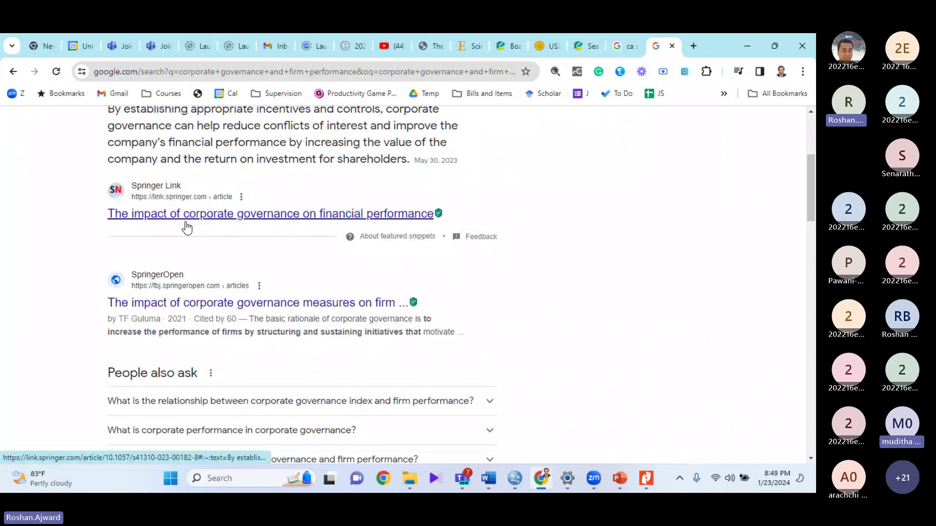
Step: Find and open the ResearchGate result "A Study of Selected Listed Companies in Sri Lanka" in the search results
{"action": "scroll", "coordinate": [270, 263], "scroll_direction": "down", "scroll_amount": 5}
{"action": "scroll", "coordinate": [271, 264], "scroll_direction": "down", "scroll_amount": 3}
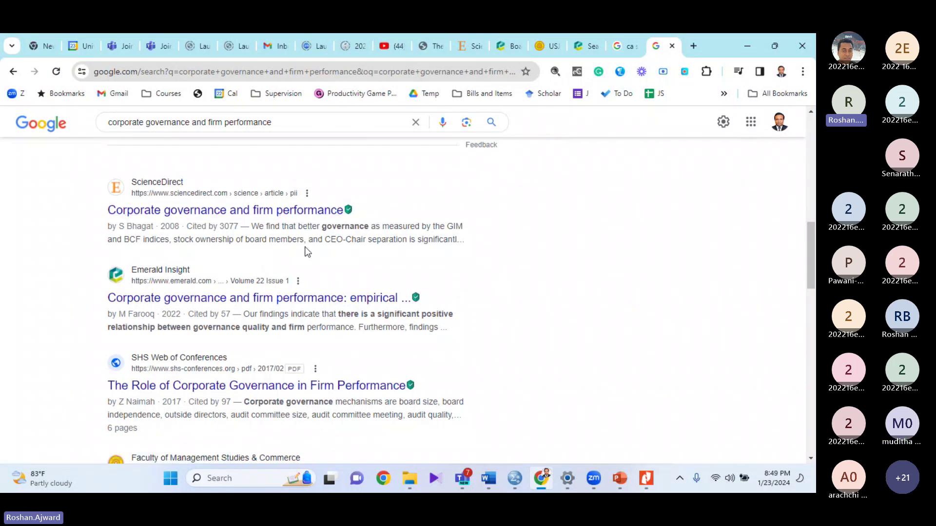
{"action": "scroll", "coordinate": [355, 260], "scroll_direction": "down", "scroll_amount": 2}
{"action": "scroll", "coordinate": [355, 260], "scroll_direction": "down", "scroll_amount": 5}
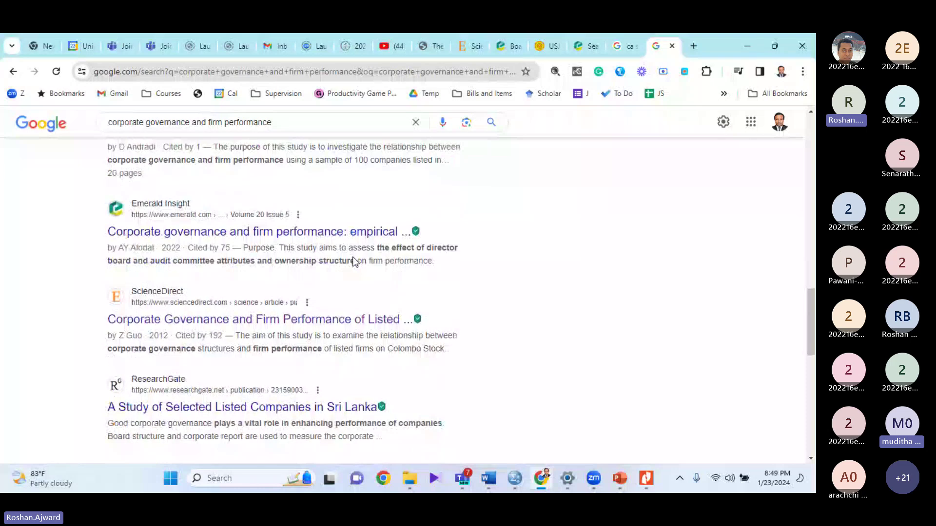
{"action": "scroll", "coordinate": [336, 352], "scroll_direction": "down", "scroll_amount": 3}
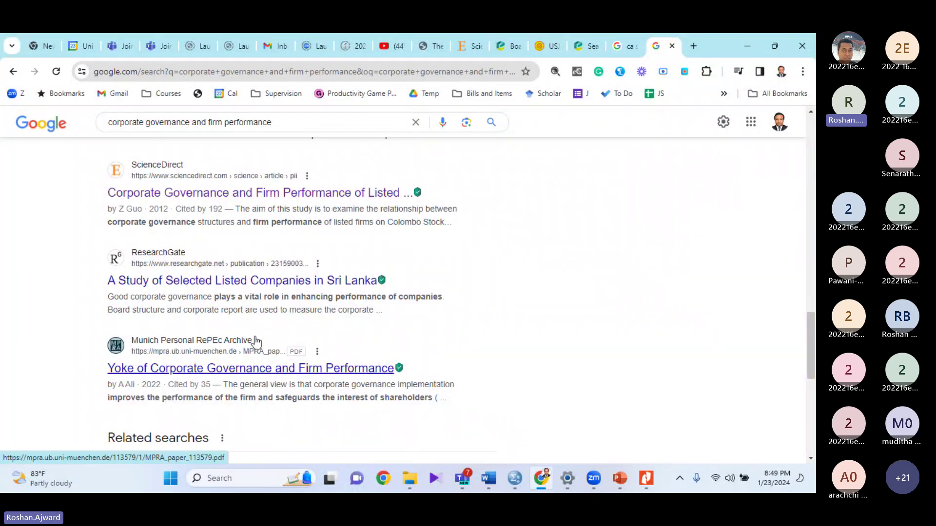
{"action": "left_click", "coordinate": [271, 282]}
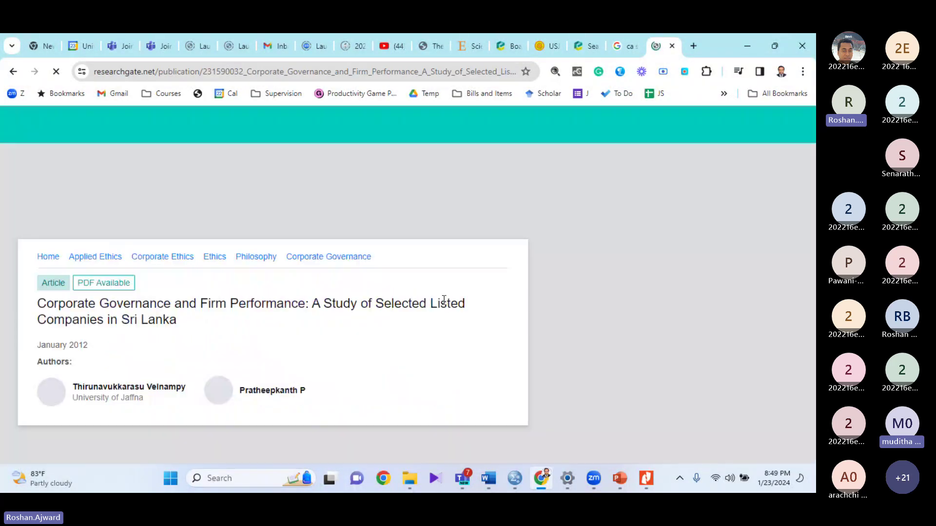
Step: Look through the article page's abstract and figures, and download the full-text PDF
{"action": "scroll", "coordinate": [443, 303], "scroll_direction": "down", "scroll_amount": 2}
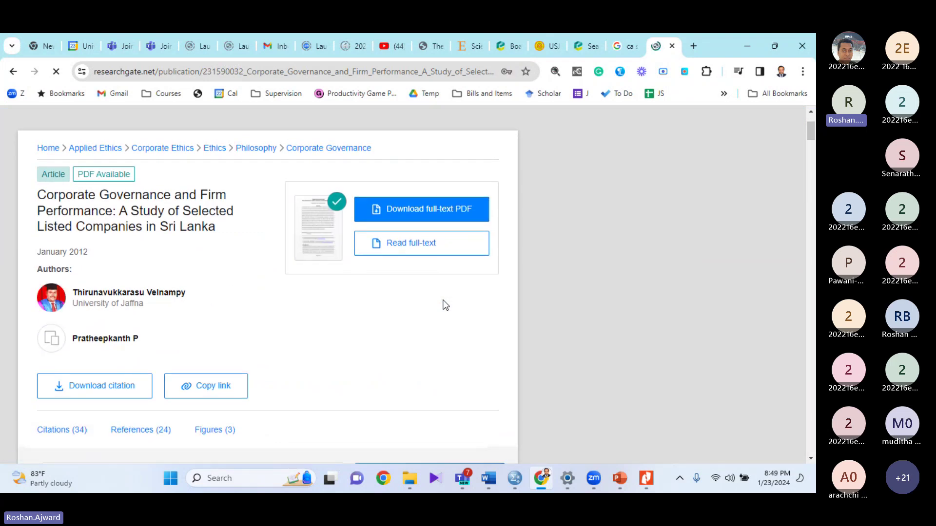
{"action": "scroll", "coordinate": [445, 304], "scroll_direction": "down", "scroll_amount": 2}
{"action": "scroll", "coordinate": [445, 305], "scroll_direction": "down", "scroll_amount": 1}
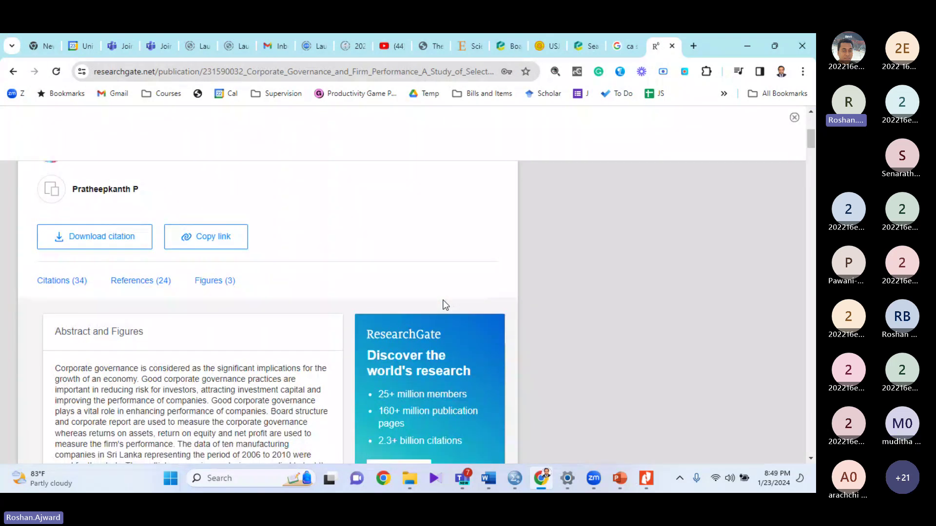
{"action": "scroll", "coordinate": [443, 306], "scroll_direction": "up", "scroll_amount": 4}
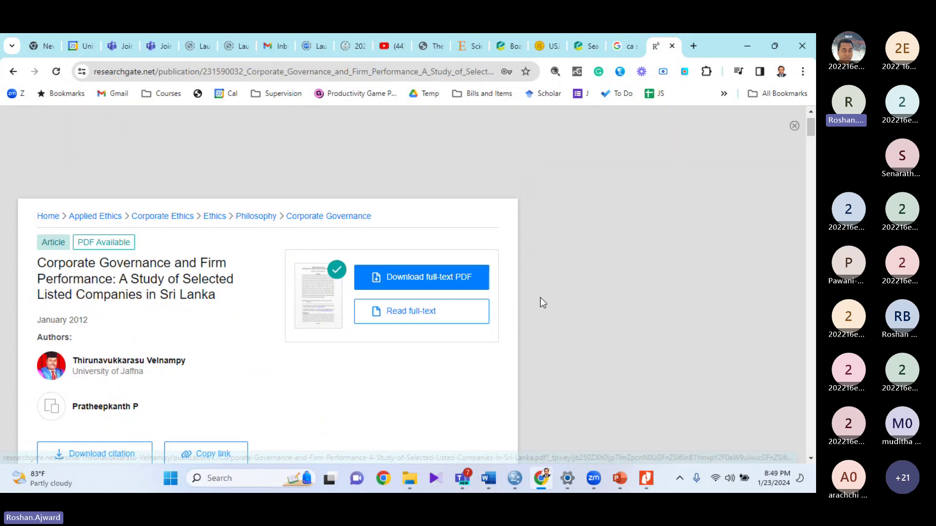
{"action": "scroll", "coordinate": [540, 298], "scroll_direction": "down", "scroll_amount": 10}
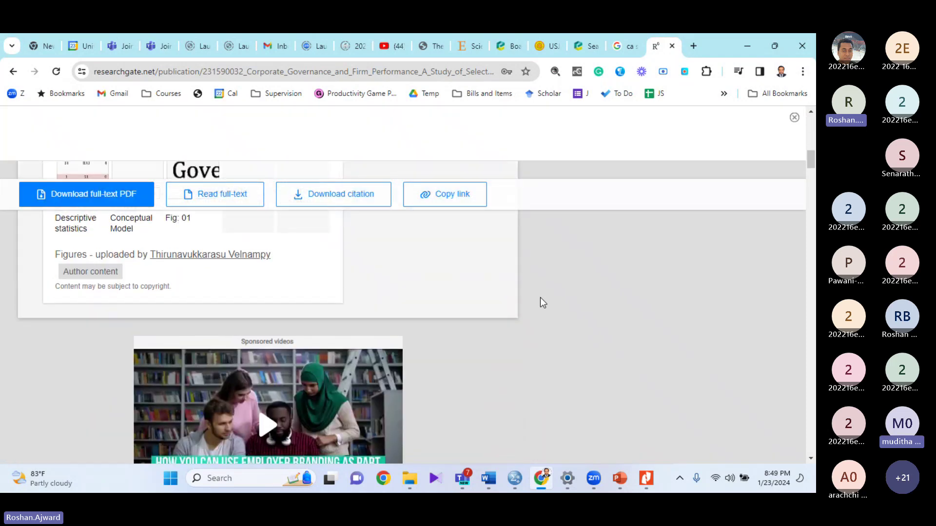
{"action": "scroll", "coordinate": [541, 302], "scroll_direction": "up", "scroll_amount": 8}
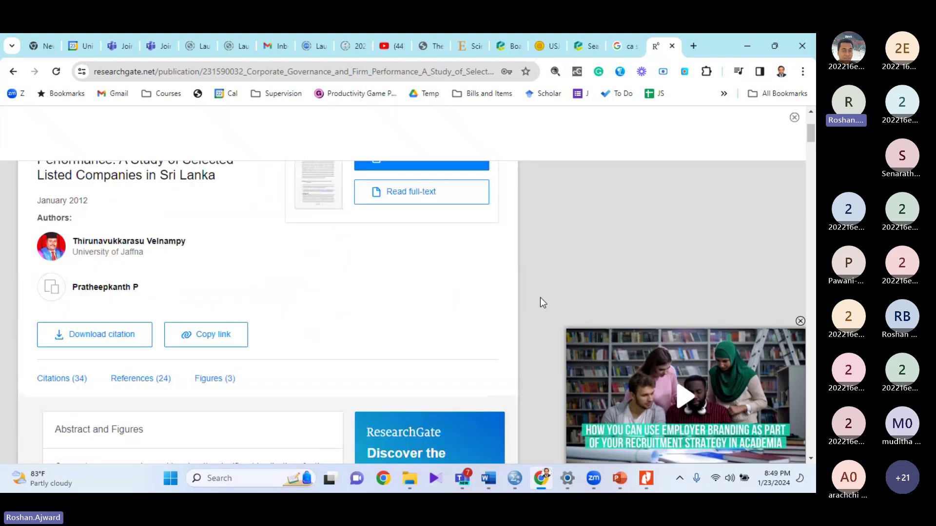
{"action": "scroll", "coordinate": [426, 239], "scroll_direction": "up", "scroll_amount": 1}
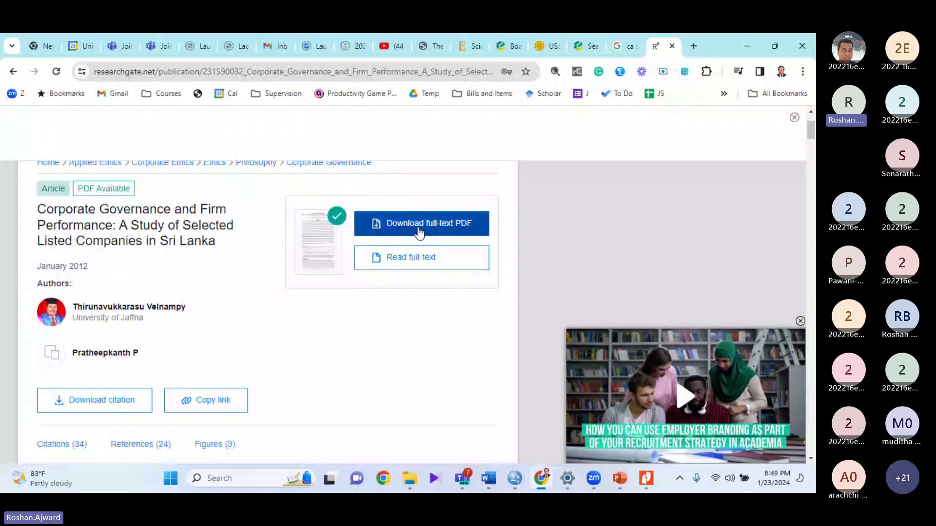
{"action": "left_click", "coordinate": [418, 229]}
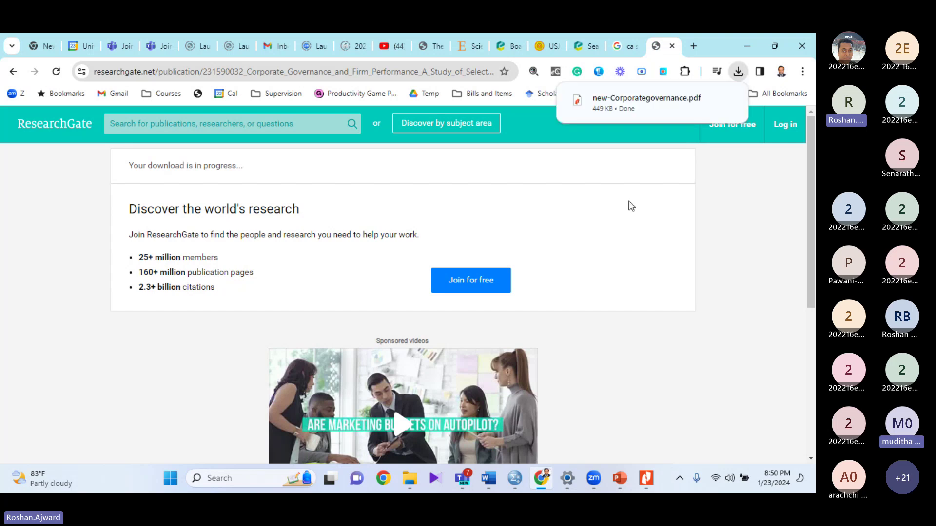
Step: Open the downloaded new-Corporategovernance.pdf and skim its Background and Literature Review sections
{"action": "left_click", "coordinate": [619, 112]}
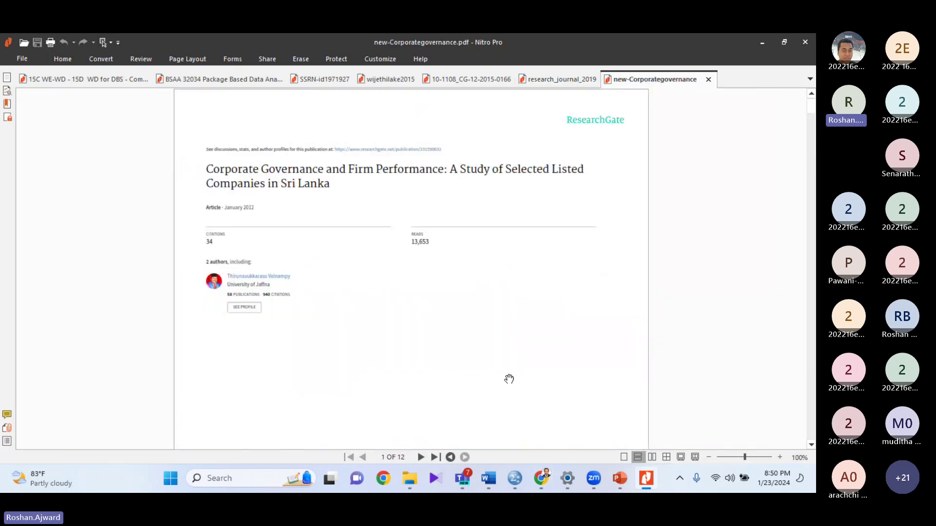
{"action": "scroll", "coordinate": [509, 379], "scroll_direction": "down", "scroll_amount": 7}
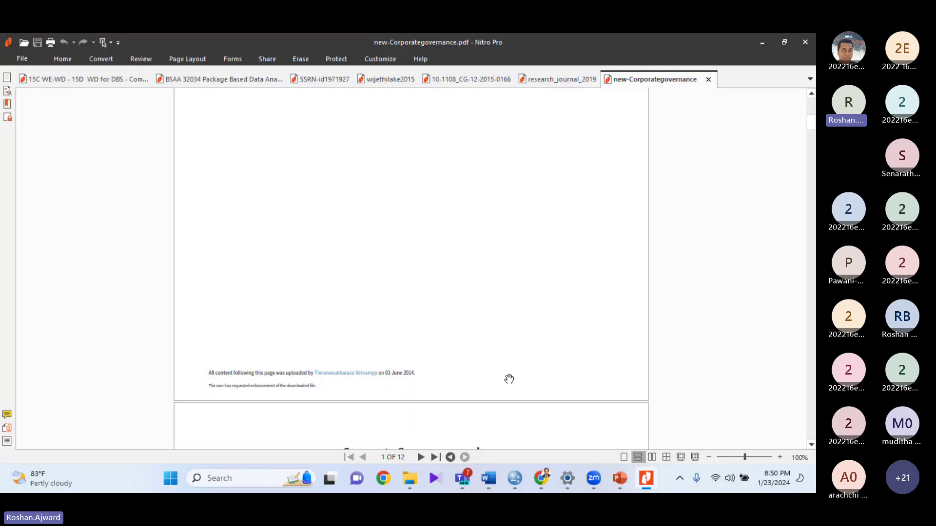
{"action": "scroll", "coordinate": [508, 379], "scroll_direction": "down", "scroll_amount": 15}
{"action": "scroll", "coordinate": [509, 379], "scroll_direction": "up", "scroll_amount": 1}
{"action": "scroll", "coordinate": [508, 379], "scroll_direction": "down", "scroll_amount": 1}
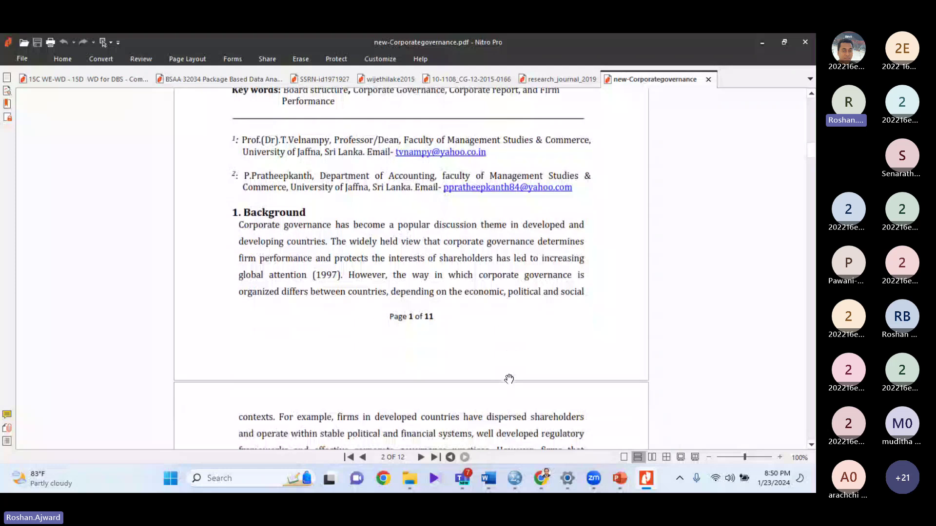
{"action": "scroll", "coordinate": [508, 379], "scroll_direction": "down", "scroll_amount": 13}
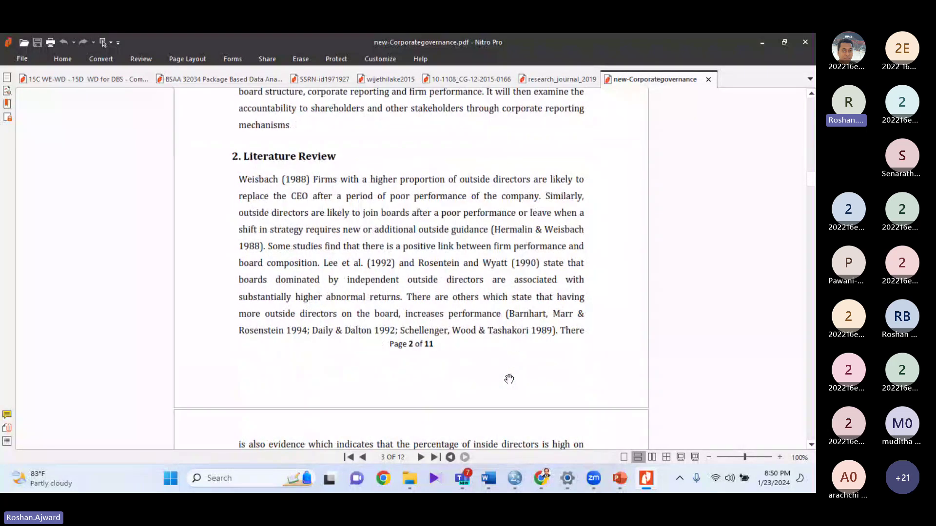
Step: Switch to the research_journal_2019 document and look back through the conclusion and limitations of the audit expectation gap study
{"action": "left_click", "coordinate": [554, 75]}
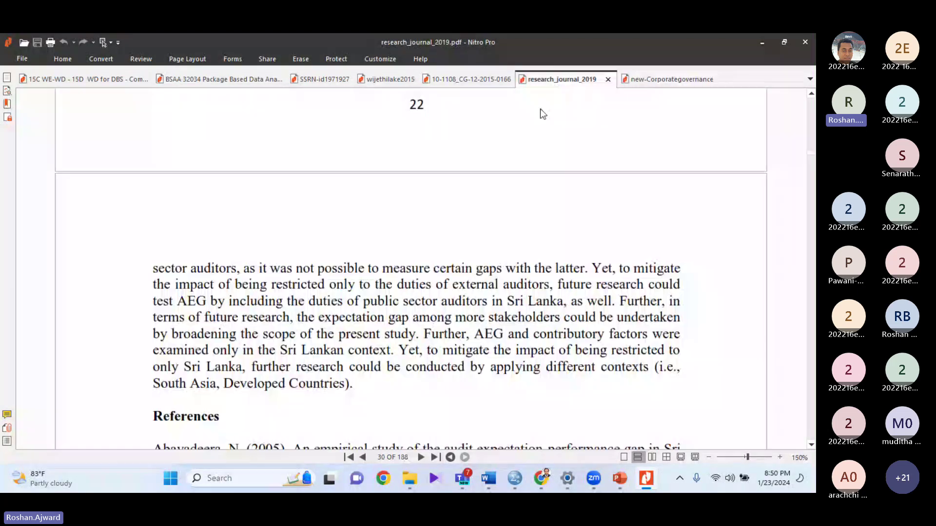
{"action": "scroll", "coordinate": [485, 232], "scroll_direction": "up", "scroll_amount": 3}
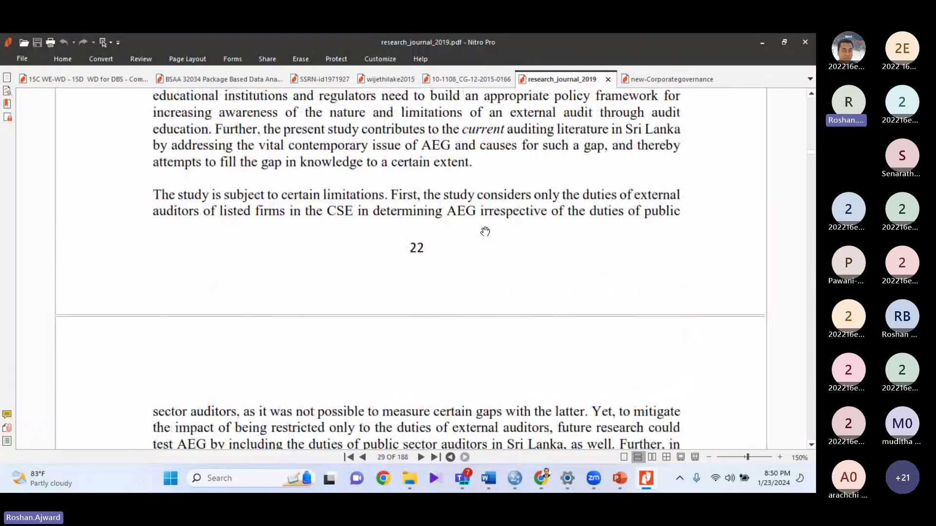
{"action": "scroll", "coordinate": [485, 232], "scroll_direction": "up", "scroll_amount": 8}
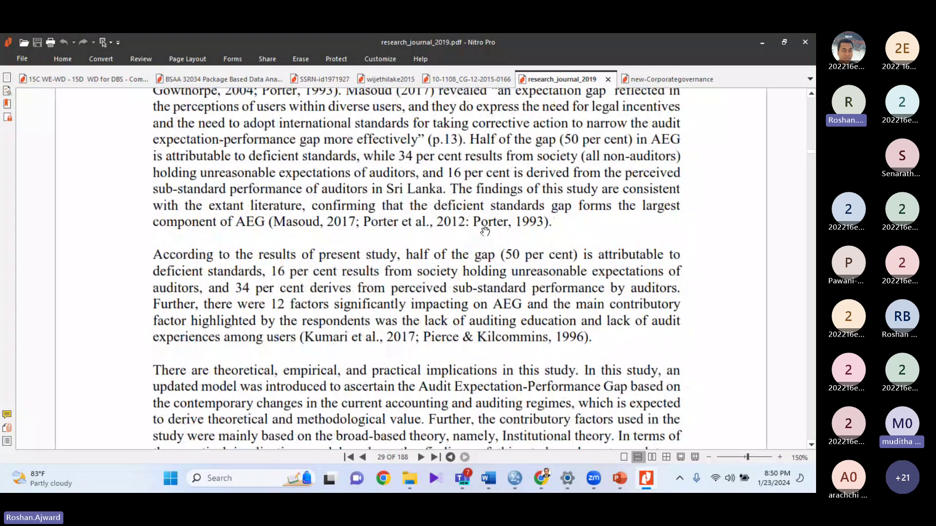
{"action": "scroll", "coordinate": [485, 232], "scroll_direction": "up", "scroll_amount": 10}
{"action": "left_click", "coordinate": [463, 79]}
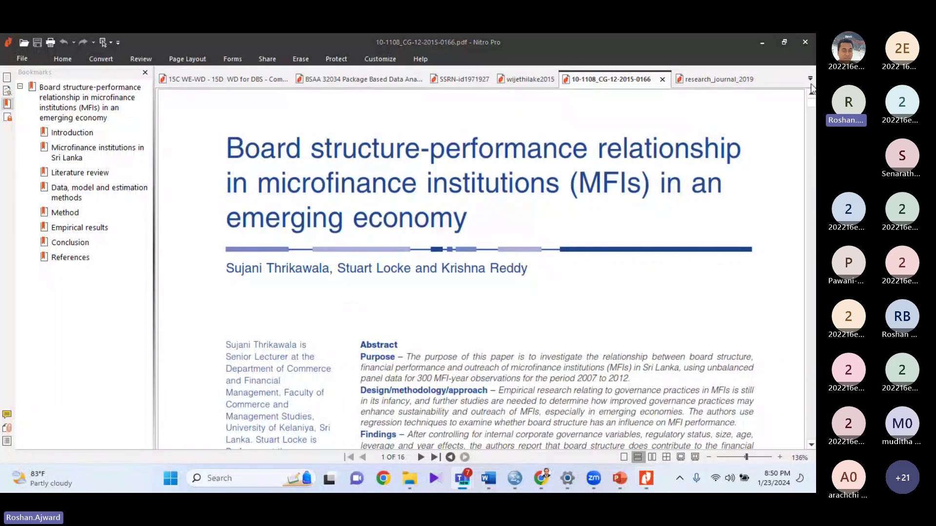
{"action": "scroll", "coordinate": [603, 228], "scroll_direction": "down", "scroll_amount": 1}
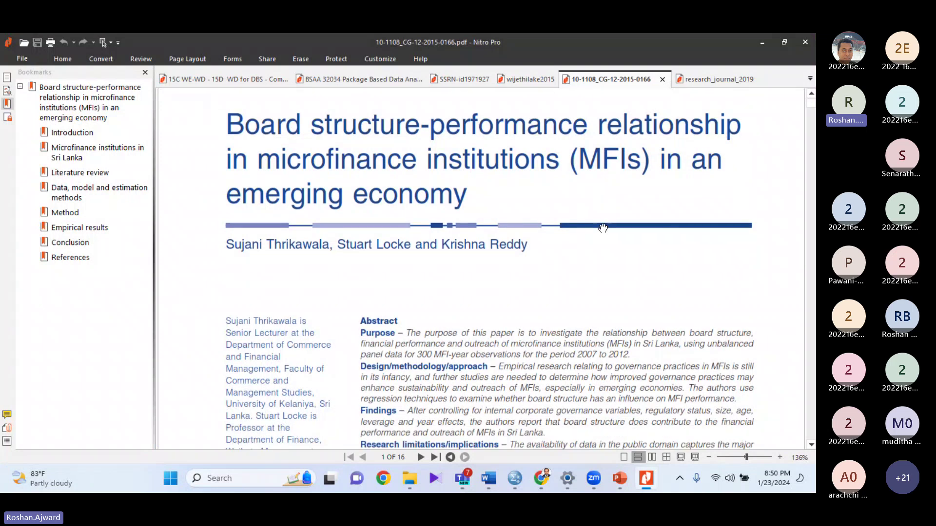
{"action": "scroll", "coordinate": [602, 227], "scroll_direction": "down", "scroll_amount": 8}
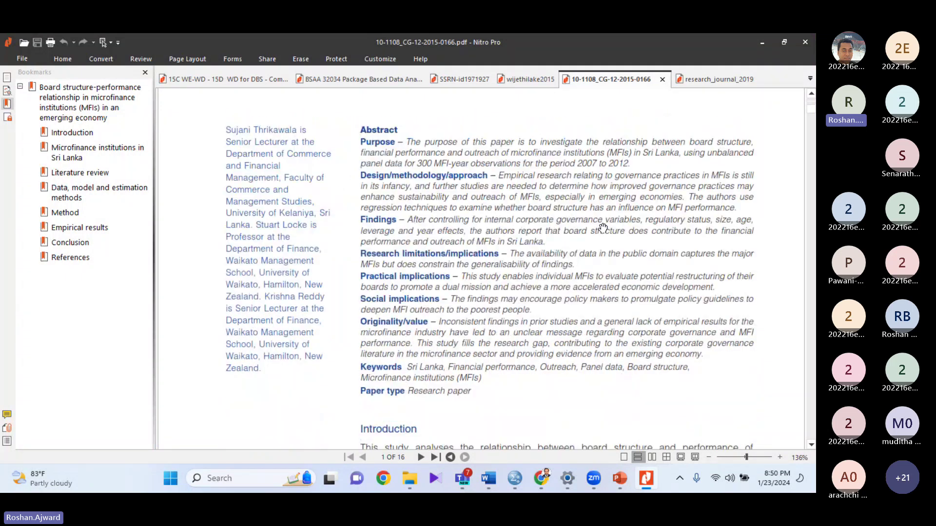
{"action": "scroll", "coordinate": [603, 227], "scroll_direction": "down", "scroll_amount": 10}
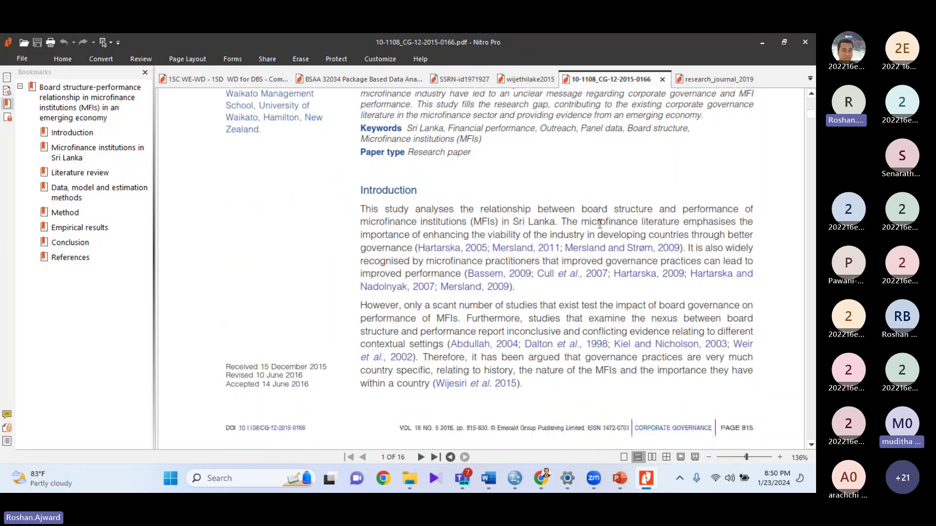
{"action": "scroll", "coordinate": [602, 228], "scroll_direction": "up", "scroll_amount": 8}
{"action": "scroll", "coordinate": [603, 228], "scroll_direction": "up", "scroll_amount": 2}
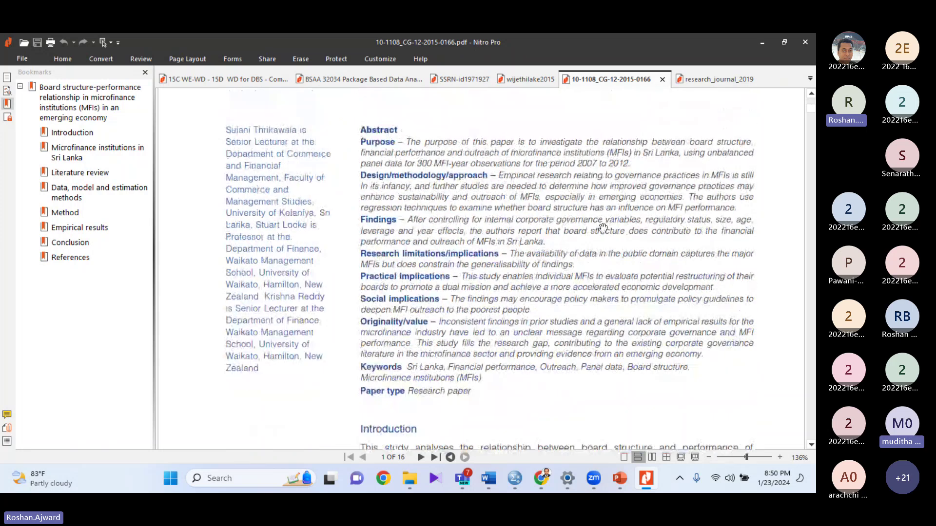
{"action": "scroll", "coordinate": [602, 228], "scroll_direction": "down", "scroll_amount": 8}
{"action": "scroll", "coordinate": [603, 227], "scroll_direction": "down", "scroll_amount": 5}
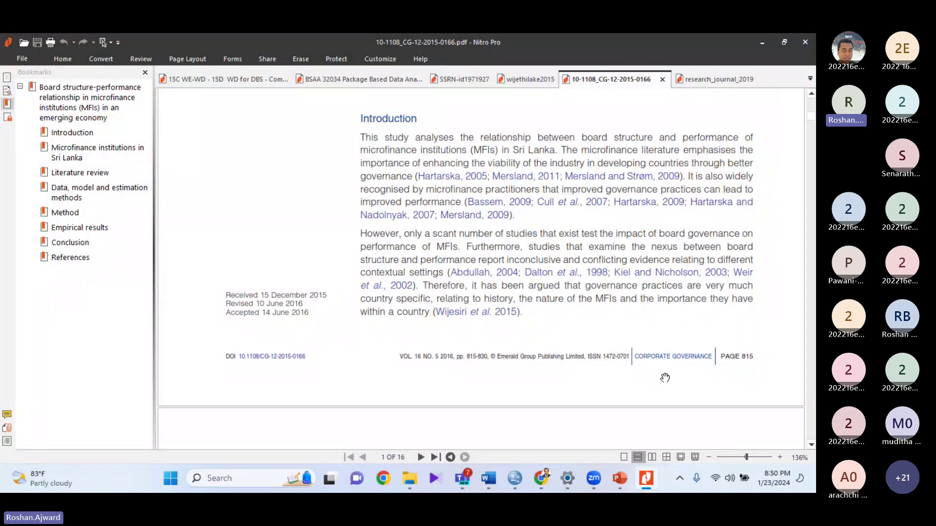
Step: Examine the journal name and publisher details in the first page's footer at 400% magnification
{"action": "scroll", "coordinate": [665, 378], "scroll_direction": "up", "scroll_amount": 5, "text": "ctrl"}
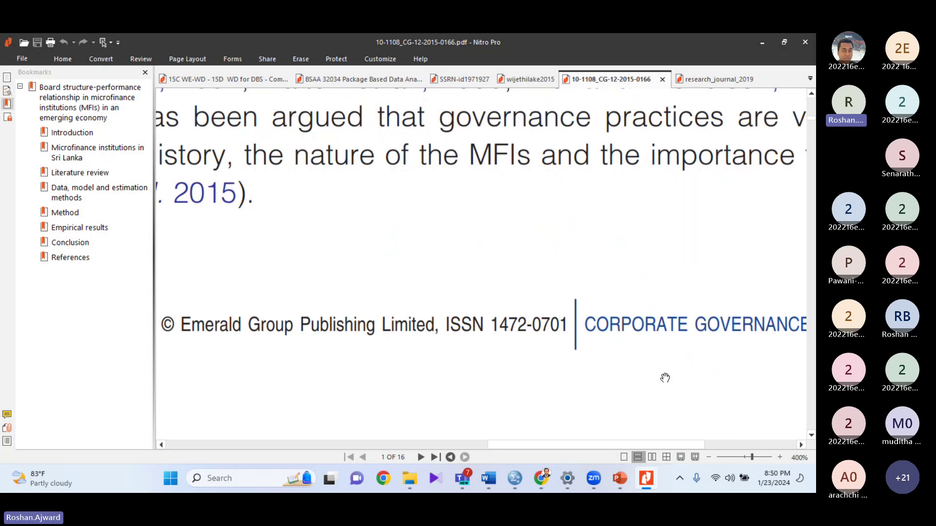
{"action": "left_click_drag", "start_coordinate": [586, 390], "coordinate": [528, 385]}
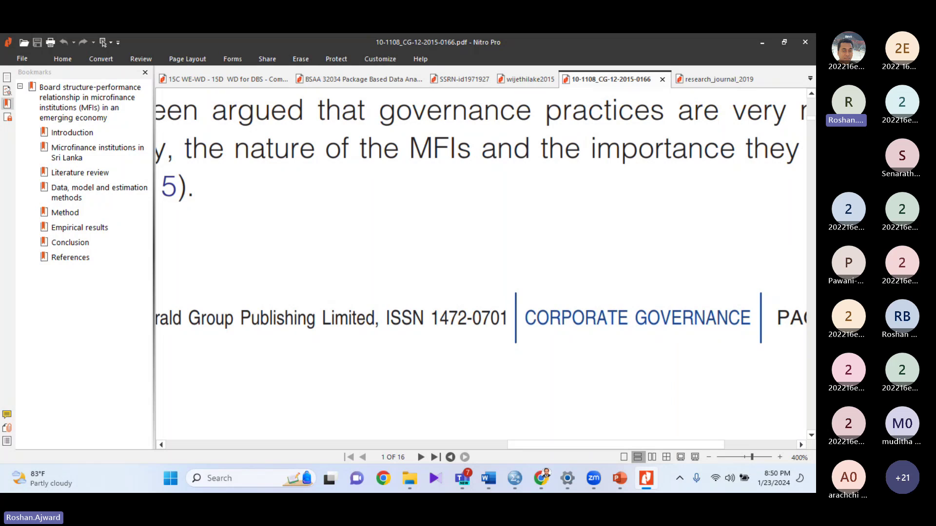
{"action": "scroll", "coordinate": [511, 203], "scroll_direction": "down", "scroll_amount": 1}
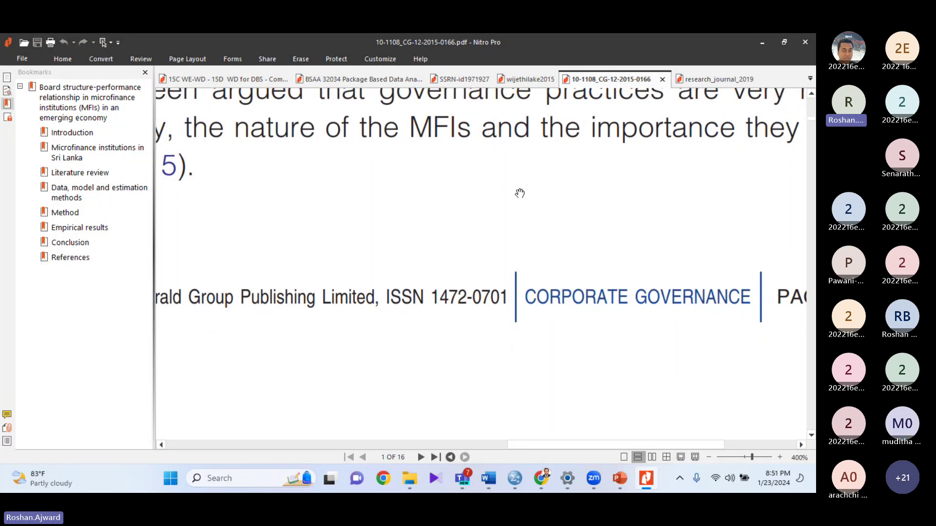
{"action": "scroll", "coordinate": [520, 194], "scroll_direction": "up", "scroll_amount": 5}
{"action": "scroll", "coordinate": [520, 194], "scroll_direction": "up", "scroll_amount": 15}
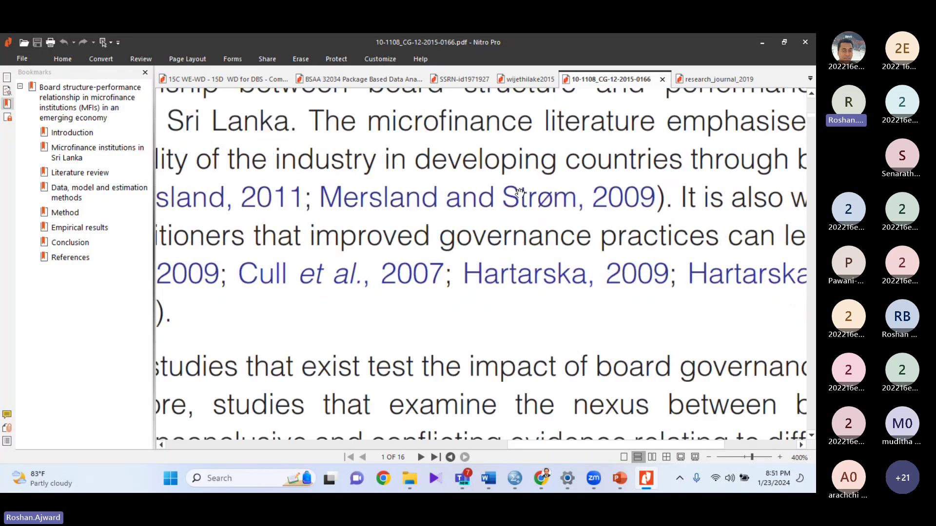
Step: Review the microfinance paper's first page again at 125%, from the title to the journal volume and page details
{"action": "scroll", "coordinate": [520, 194], "scroll_direction": "down", "scroll_amount": 6}
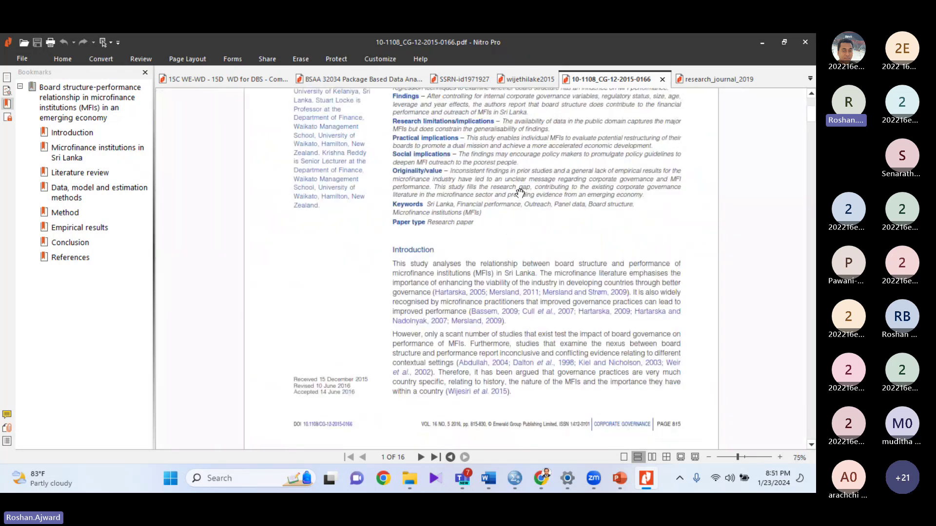
{"action": "scroll", "coordinate": [519, 194], "scroll_direction": "up", "scroll_amount": 2}
{"action": "scroll", "coordinate": [616, 245], "scroll_direction": "up", "scroll_amount": 2}
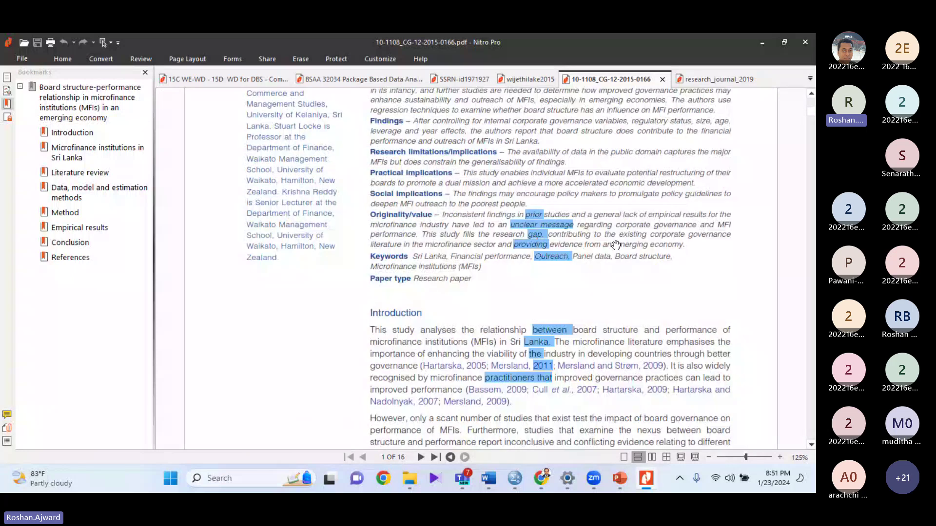
{"action": "scroll", "coordinate": [616, 245], "scroll_direction": "up", "scroll_amount": 12}
{"action": "scroll", "coordinate": [616, 245], "scroll_direction": "down", "scroll_amount": 1}
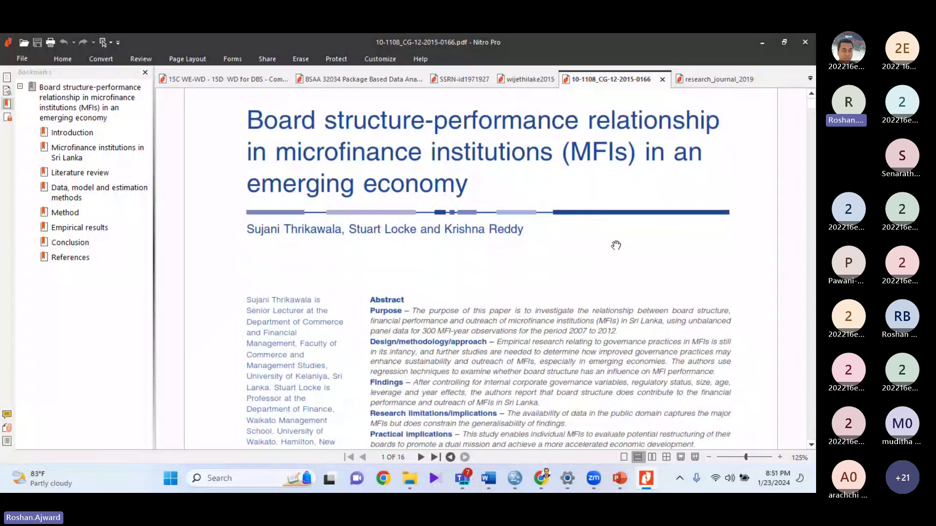
{"action": "scroll", "coordinate": [616, 245], "scroll_direction": "down", "scroll_amount": 20}
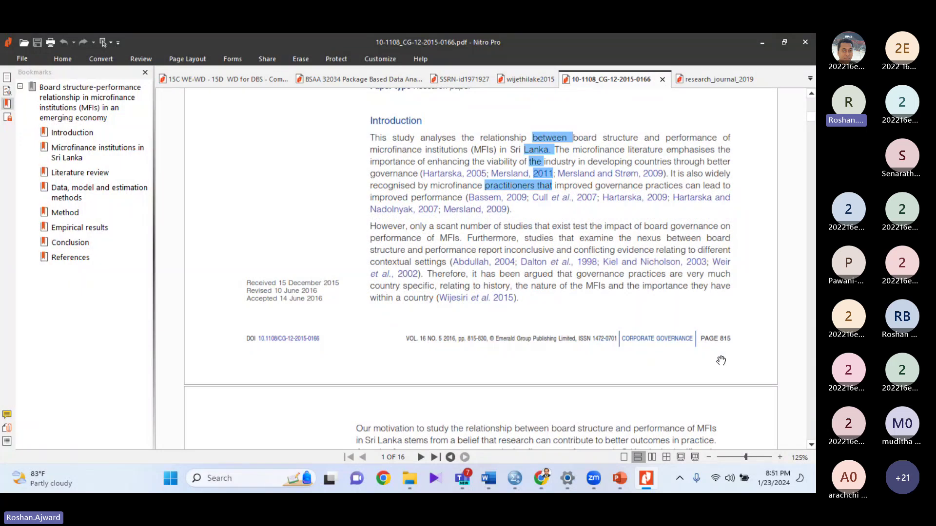
{"action": "scroll", "coordinate": [721, 361], "scroll_direction": "up", "scroll_amount": 8, "text": "ctrl"}
{"action": "scroll", "coordinate": [601, 311], "scroll_direction": "down", "scroll_amount": 3, "text": "ctrl"}
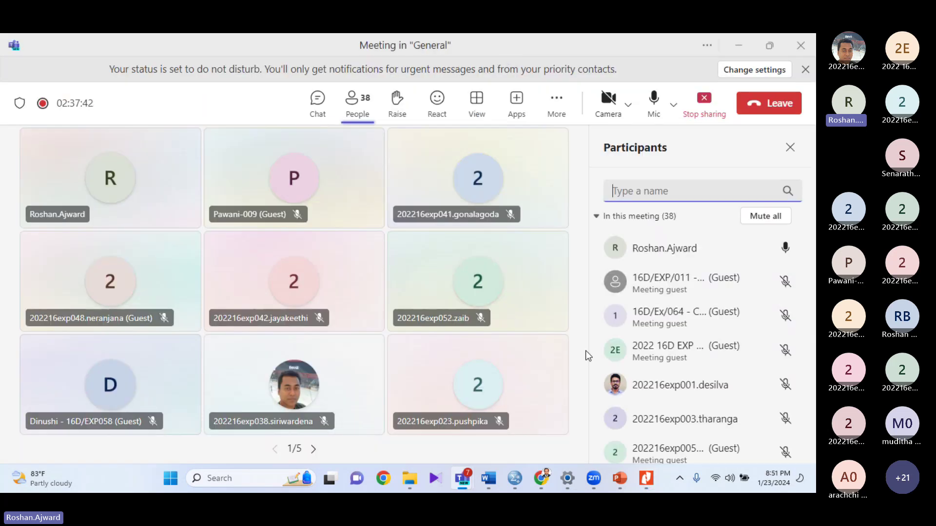
Step: Switch to the Microsoft Teams meeting and look through the participants list down to the invitees without a response
{"action": "scroll", "coordinate": [727, 345], "scroll_direction": "down", "scroll_amount": 2}
{"action": "scroll", "coordinate": [727, 345], "scroll_direction": "down", "scroll_amount": 10}
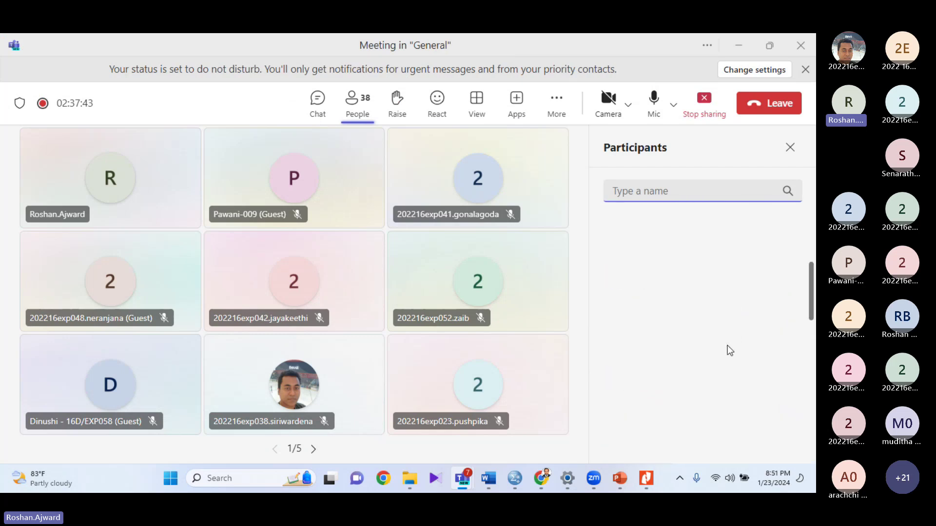
{"action": "mouse_move", "coordinate": [728, 350]}
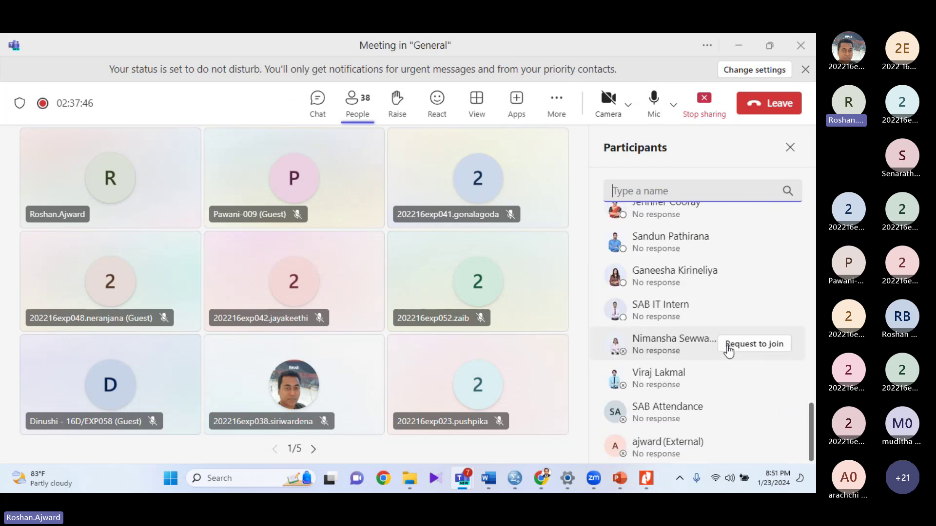
Step: Look back up the meeting's participants list to the first attendees, and minimize the Teams window
{"action": "scroll", "coordinate": [800, 411], "scroll_direction": "up", "scroll_amount": 5}
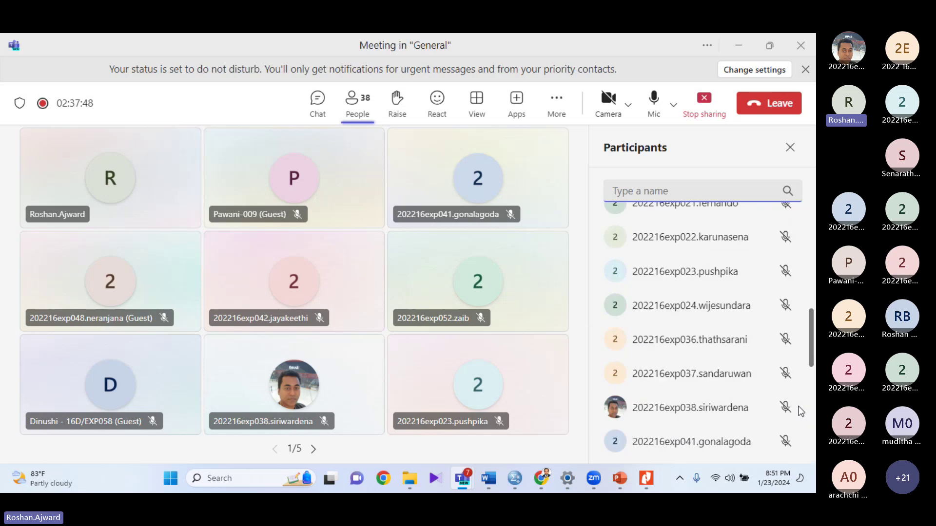
{"action": "scroll", "coordinate": [801, 411], "scroll_direction": "down", "scroll_amount": 10}
{"action": "scroll", "coordinate": [801, 410], "scroll_direction": "up", "scroll_amount": 10}
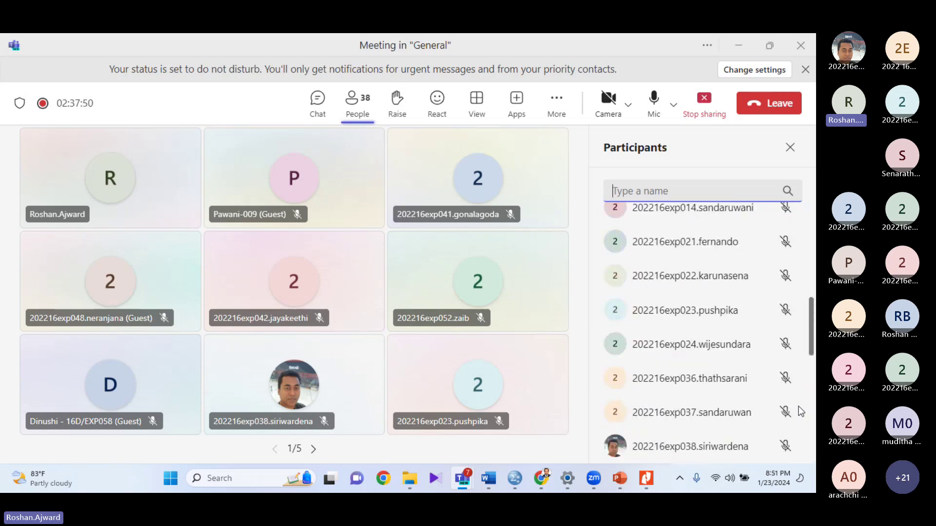
{"action": "scroll", "coordinate": [801, 411], "scroll_direction": "up", "scroll_amount": 5}
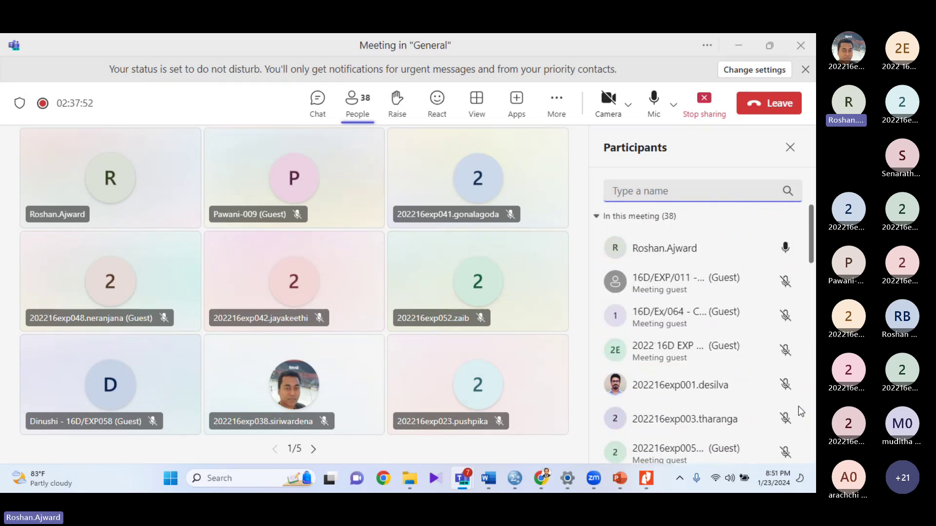
{"action": "left_click", "coordinate": [734, 46]}
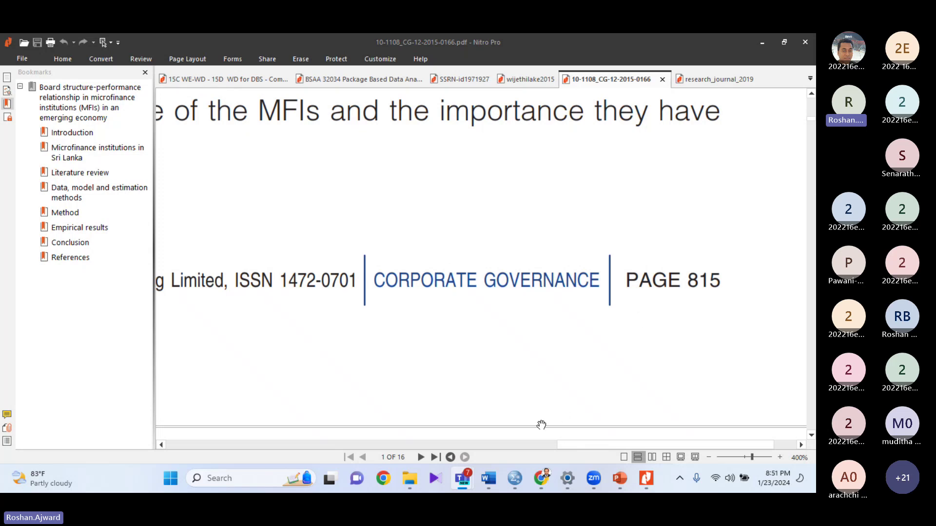
Step: Switch to Chrome, search Google for "abdc ranking" in a new tab, and open the ABDC Journal Quality List result
{"action": "left_click", "coordinate": [551, 484]}
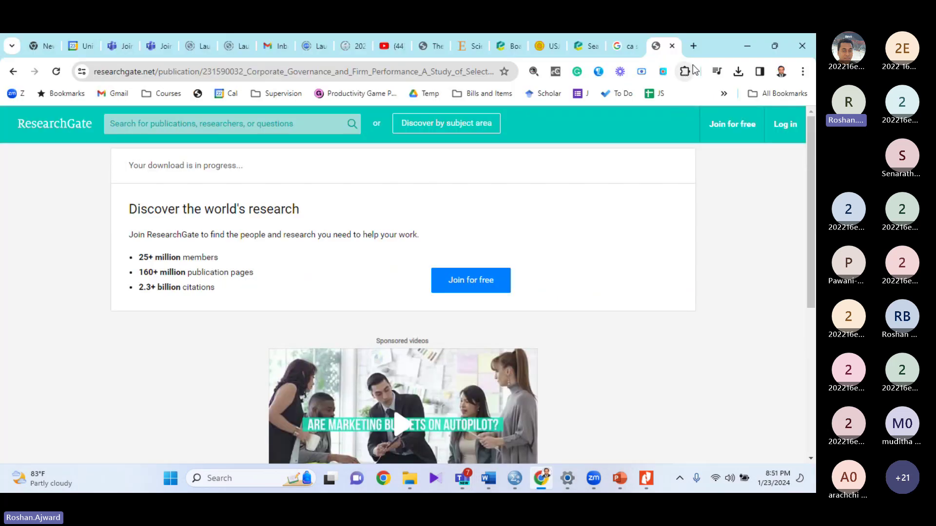
{"action": "left_click", "coordinate": [693, 46]}
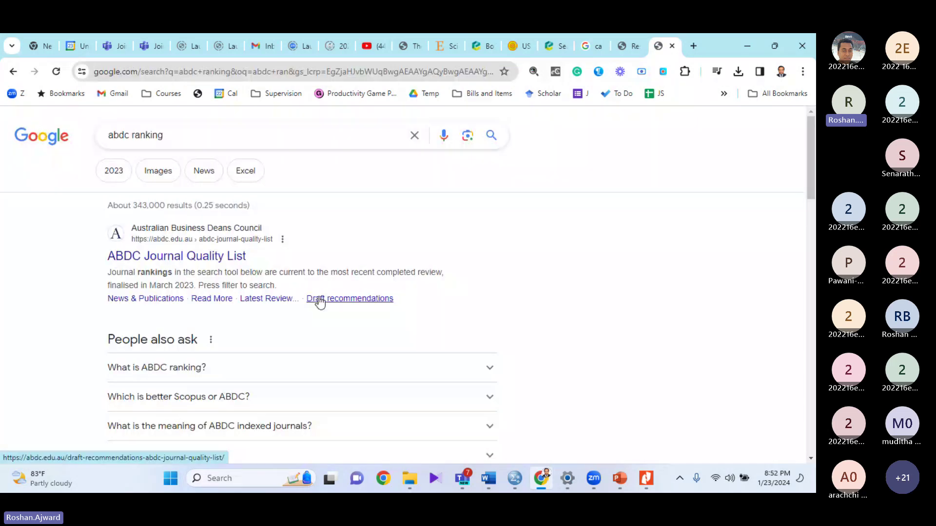
{"action": "left_click", "coordinate": [201, 266]}
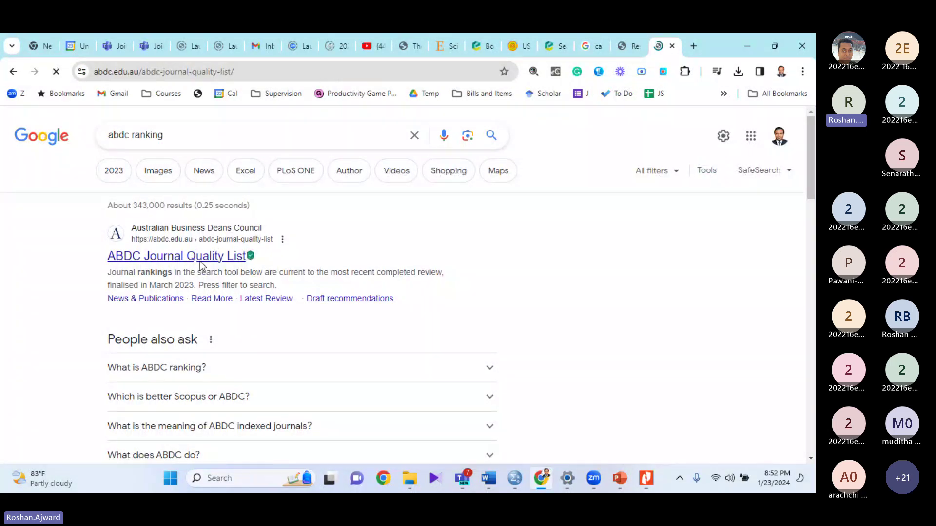
Step: Download the ABDC Journal Quality List xls file from the page's Downloads section
{"action": "scroll", "coordinate": [316, 291], "scroll_direction": "down", "scroll_amount": 3}
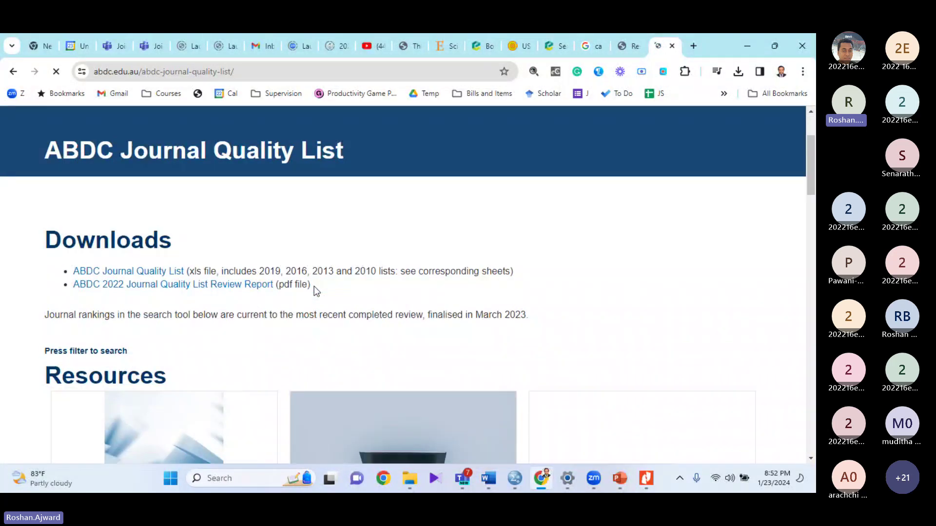
{"action": "scroll", "coordinate": [314, 285], "scroll_direction": "down", "scroll_amount": 1}
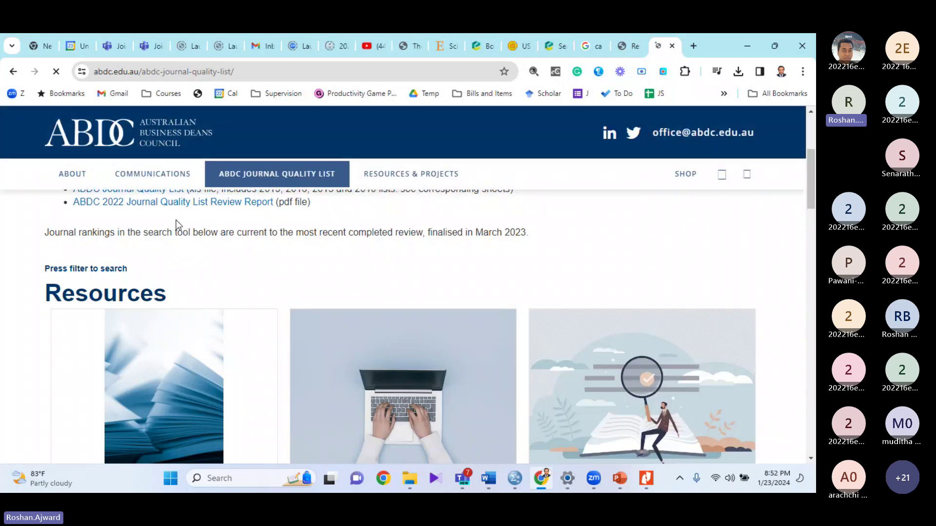
{"action": "scroll", "coordinate": [218, 232], "scroll_direction": "up", "scroll_amount": 1}
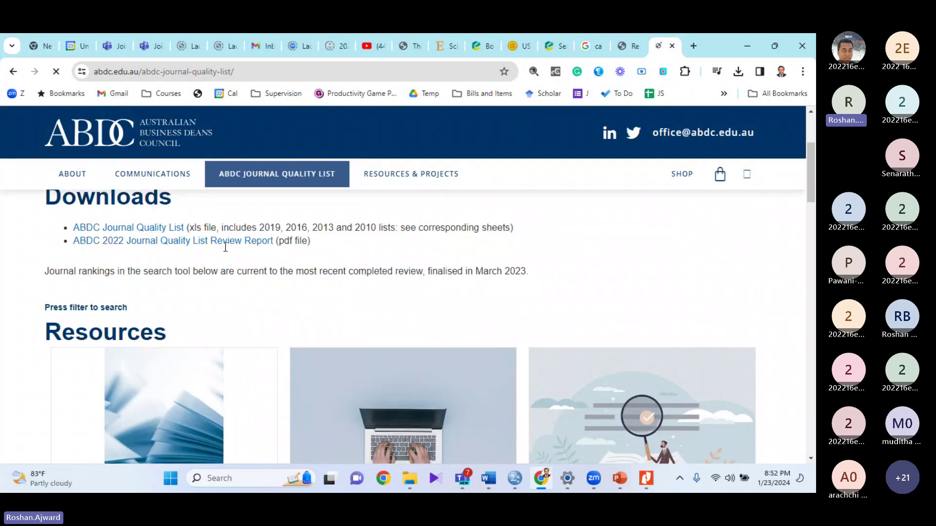
{"action": "left_click", "coordinate": [148, 228]}
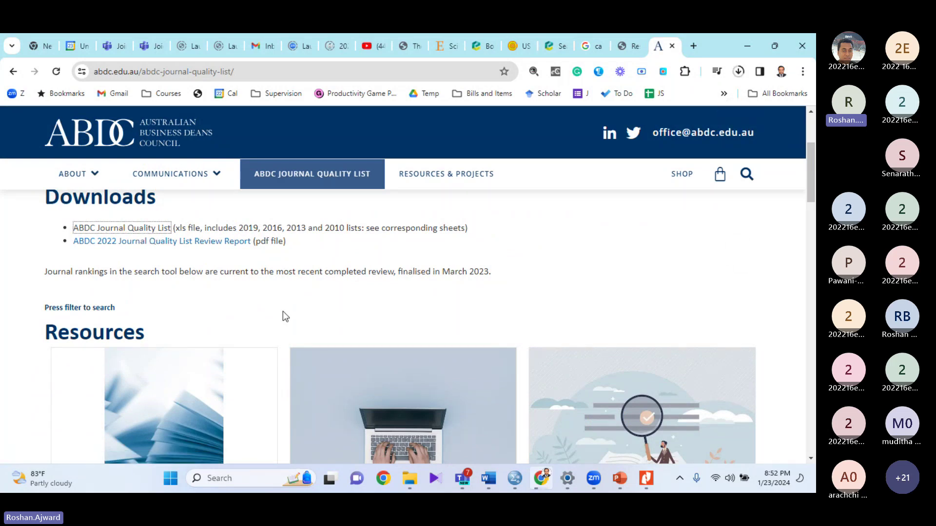
Step: Look through the ABDC page's Resources and book sections and return to the page heading
{"action": "scroll", "coordinate": [285, 317], "scroll_direction": "down", "scroll_amount": 3}
{"action": "scroll", "coordinate": [285, 316], "scroll_direction": "down", "scroll_amount": 3}
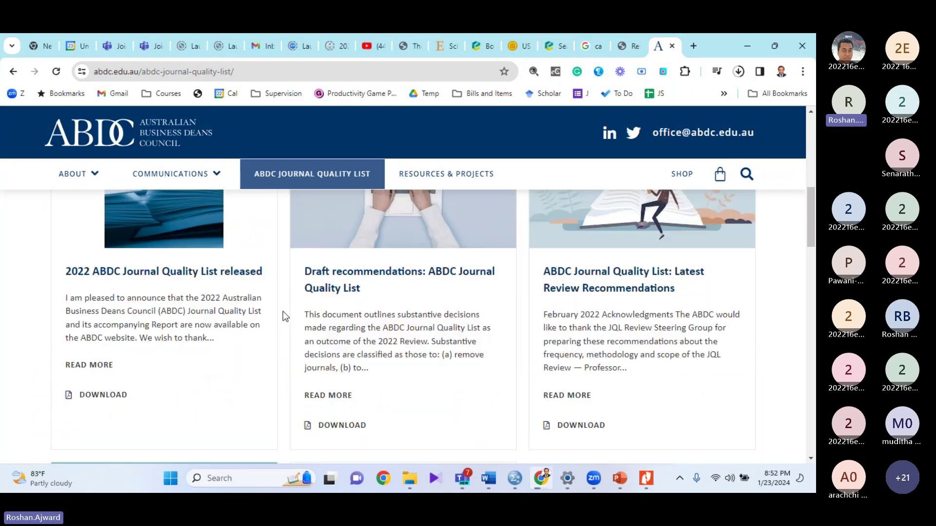
{"action": "scroll", "coordinate": [283, 312], "scroll_direction": "down", "scroll_amount": 12}
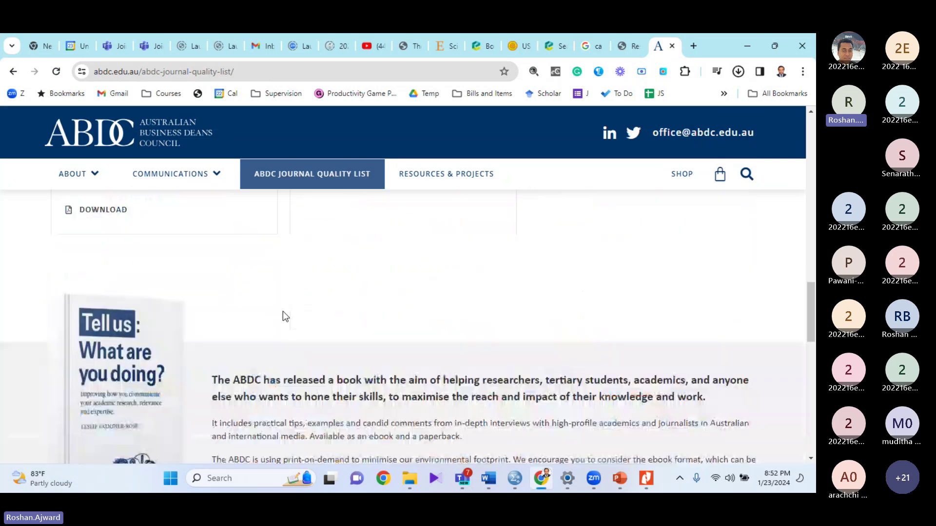
{"action": "key", "text": "Home"}
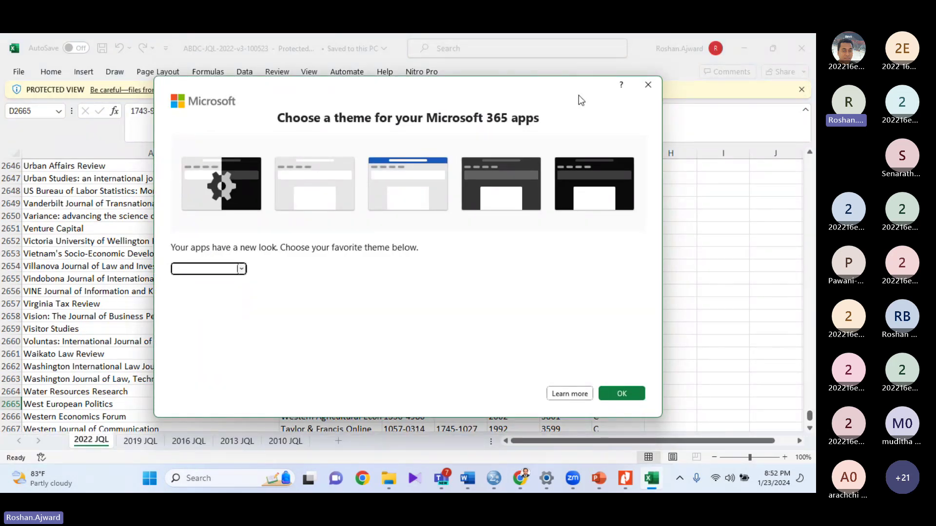
Step: Choose the Dark Gray theme for the Microsoft 365 apps and apply it
{"action": "left_click", "coordinate": [243, 268]}
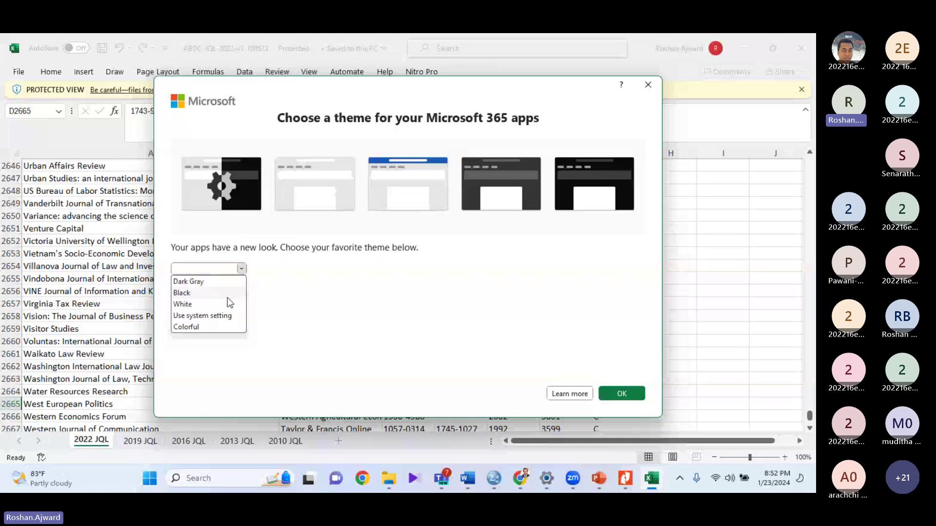
{"action": "left_click", "coordinate": [190, 282]}
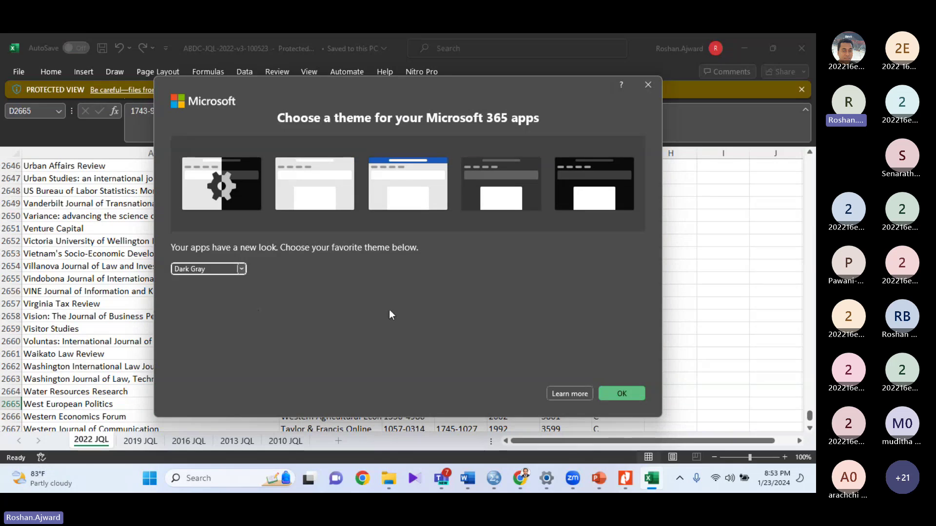
{"action": "left_click", "coordinate": [622, 394]}
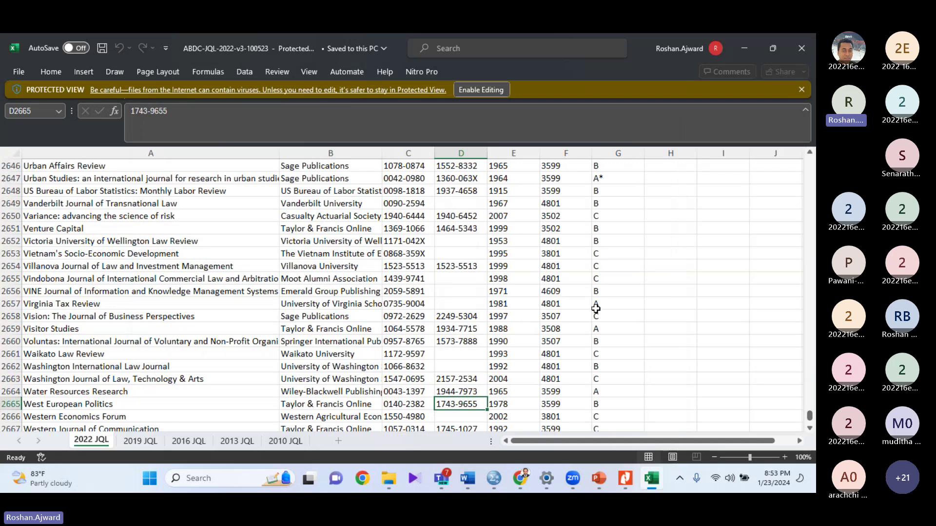
Step: Enable editing of the ABDC journal list workbook and go to the first row of the 2022 JQL sheet
{"action": "left_click", "coordinate": [596, 308]}
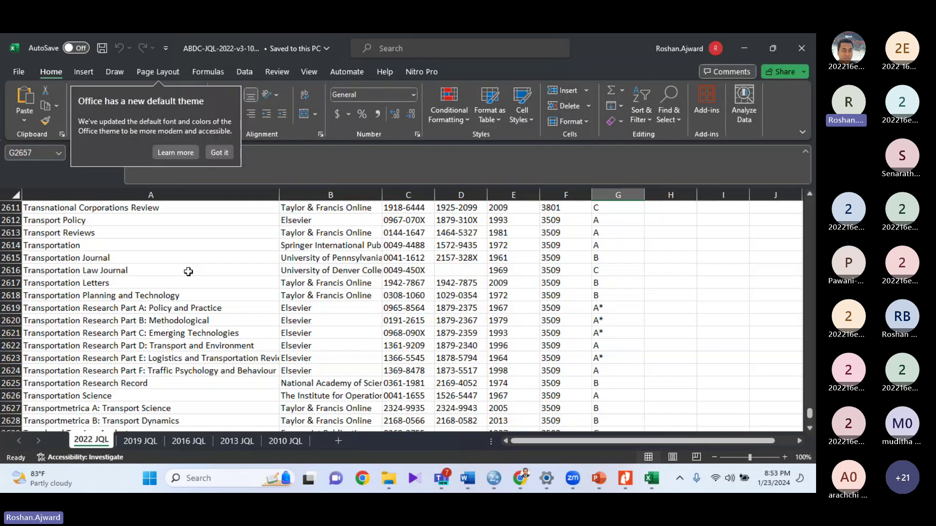
{"action": "left_click", "coordinate": [188, 271]}
{"action": "scroll", "coordinate": [189, 272], "scroll_direction": "up", "scroll_amount": 9}
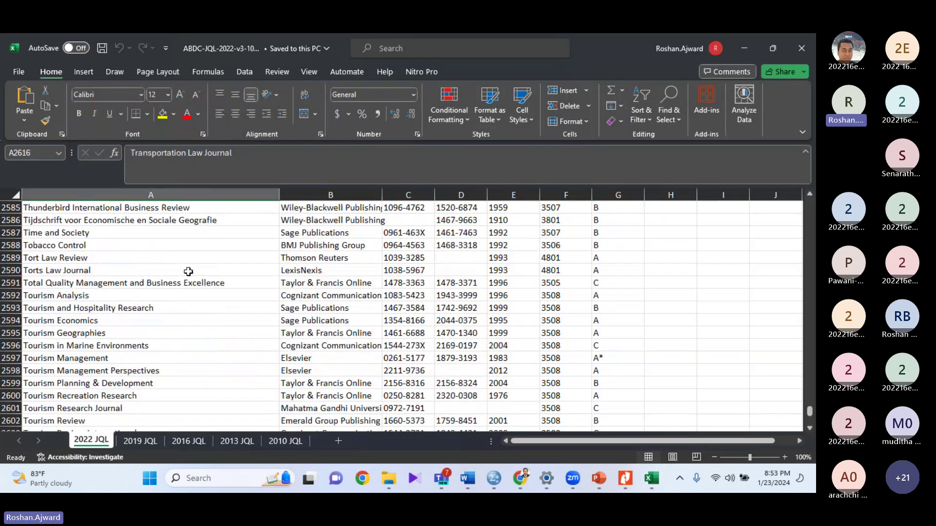
{"action": "scroll", "coordinate": [188, 272], "scroll_direction": "up", "scroll_amount": 20}
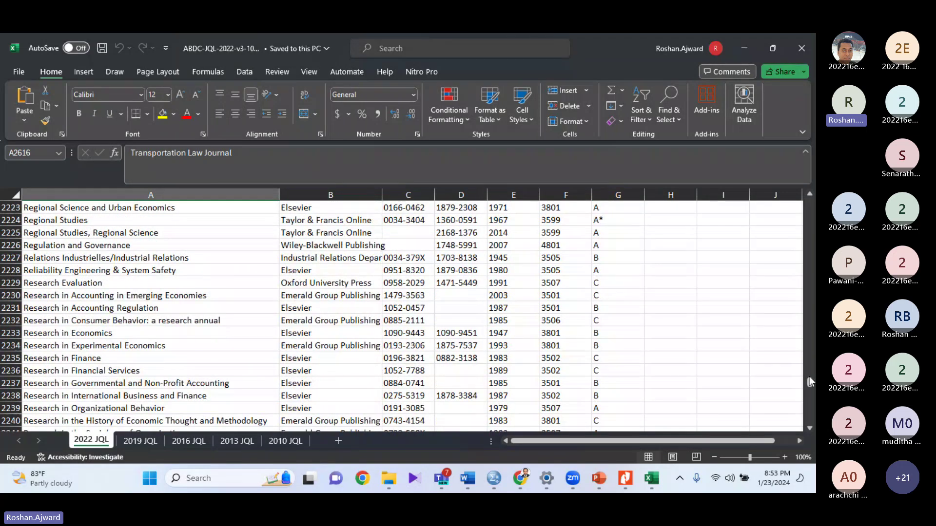
{"action": "left_click_drag", "start_coordinate": [809, 380], "coordinate": [789, 184]}
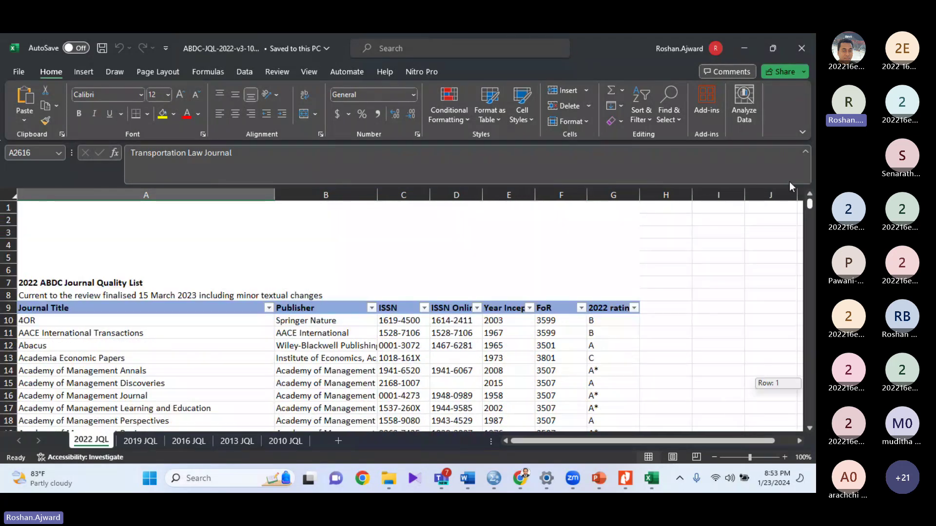
Step: Examine the first journals in the 2022 JQL sheet, including the Abacus row and the 2022 ratings of Abacus and Academy of Management Annals
{"action": "left_click", "coordinate": [95, 332]}
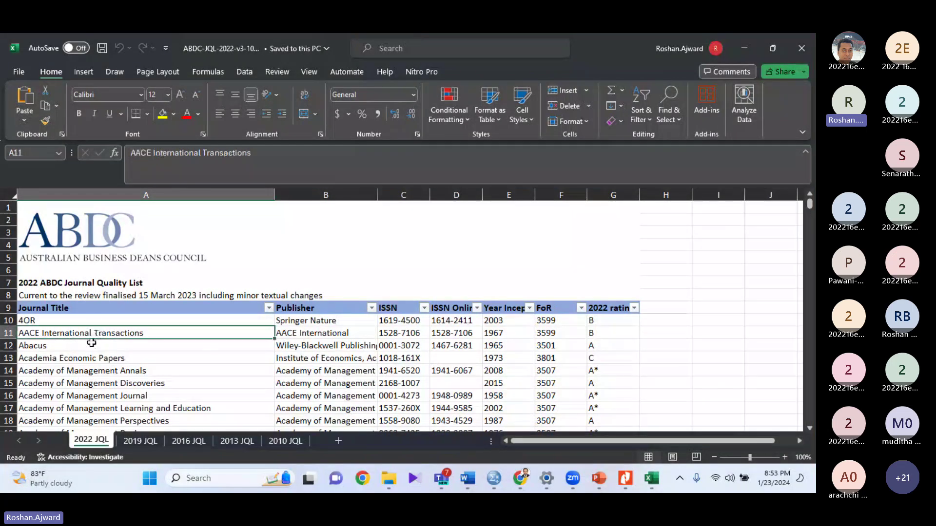
{"action": "left_click", "coordinate": [8, 346]}
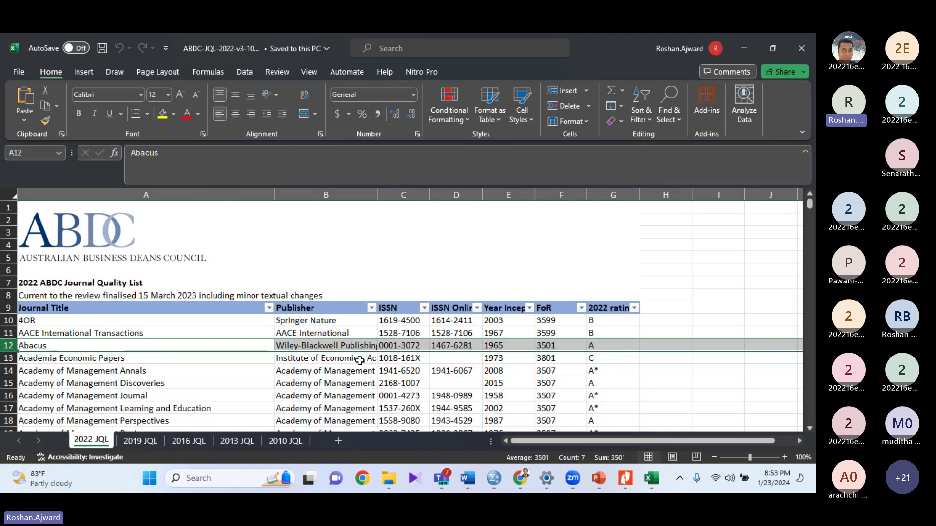
{"action": "left_click", "coordinate": [612, 345]}
{"action": "left_click", "coordinate": [619, 373]}
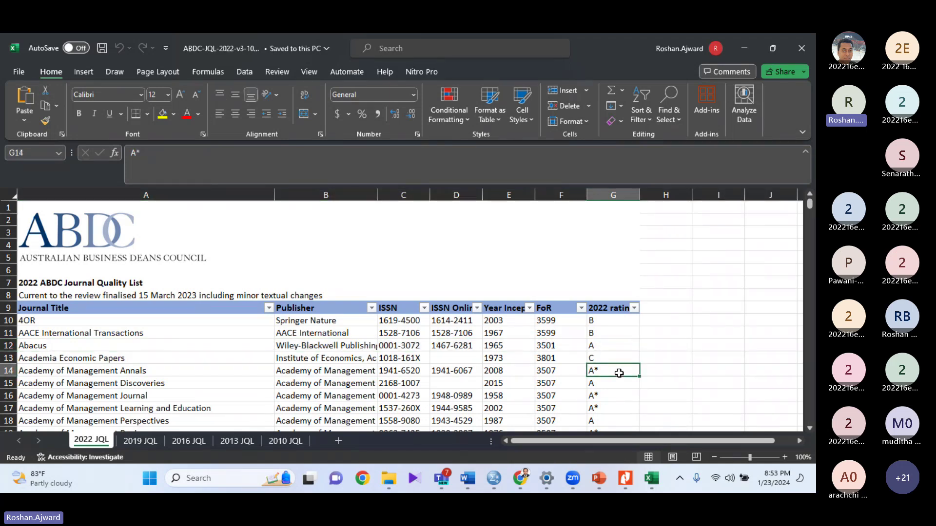
{"action": "left_click", "coordinate": [104, 336]}
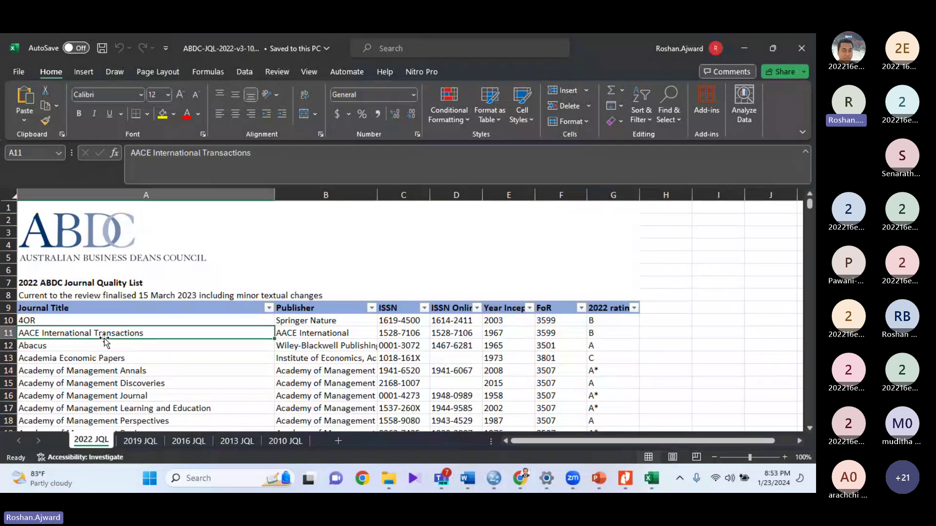
Step: Find "Corporate Governance" in the 2022 JQL sheet, advance to the journal with exactly that title, and close the search dialog
{"action": "key", "text": "ctrl+f"}
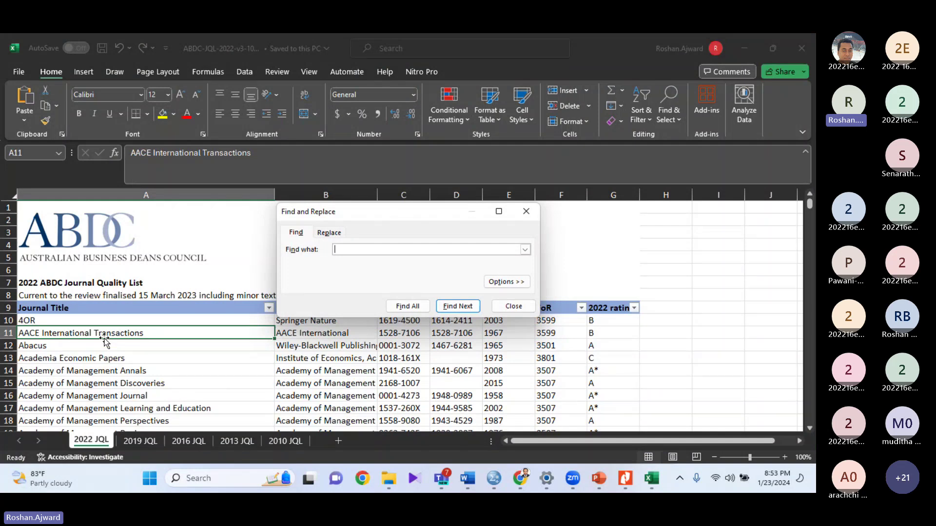
{"action": "type", "text": "Corporate Governance"}
{"action": "key", "text": "Return"}
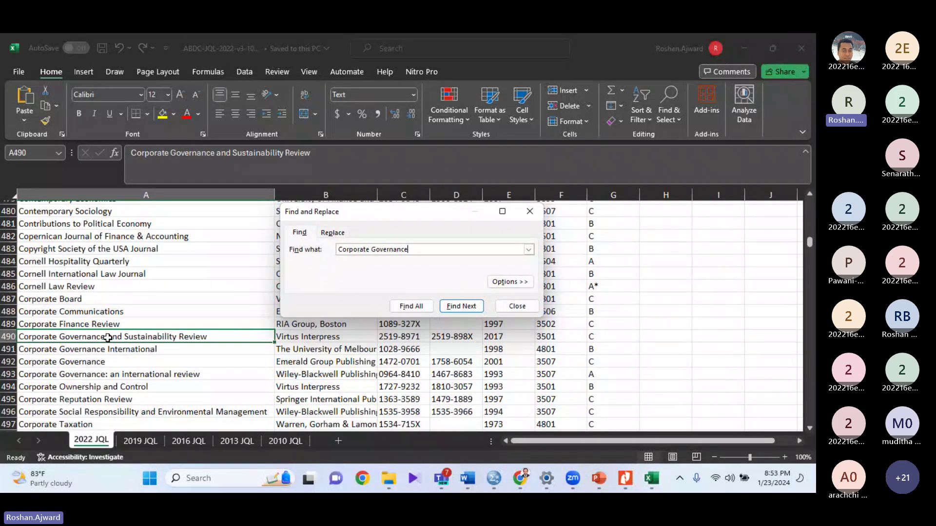
{"action": "scroll", "coordinate": [108, 337], "scroll_direction": "down", "scroll_amount": 1}
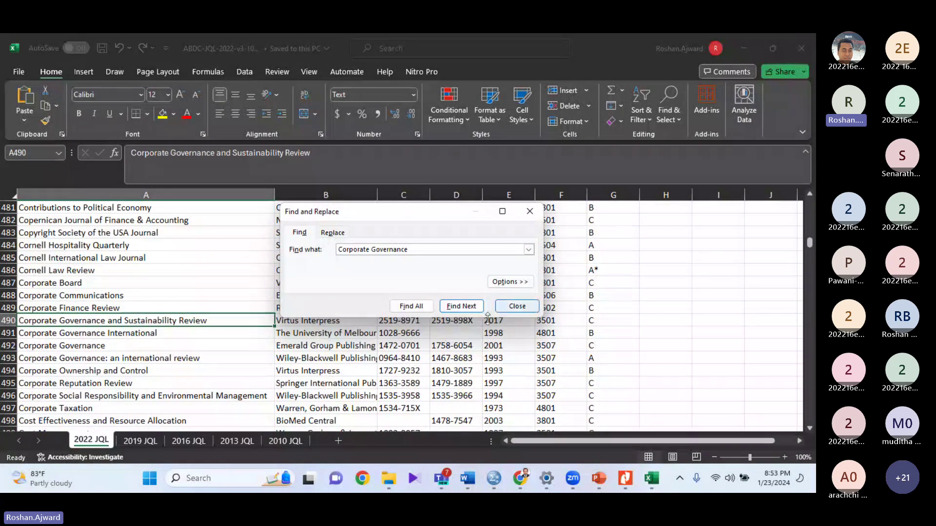
{"action": "left_click", "coordinate": [461, 307]}
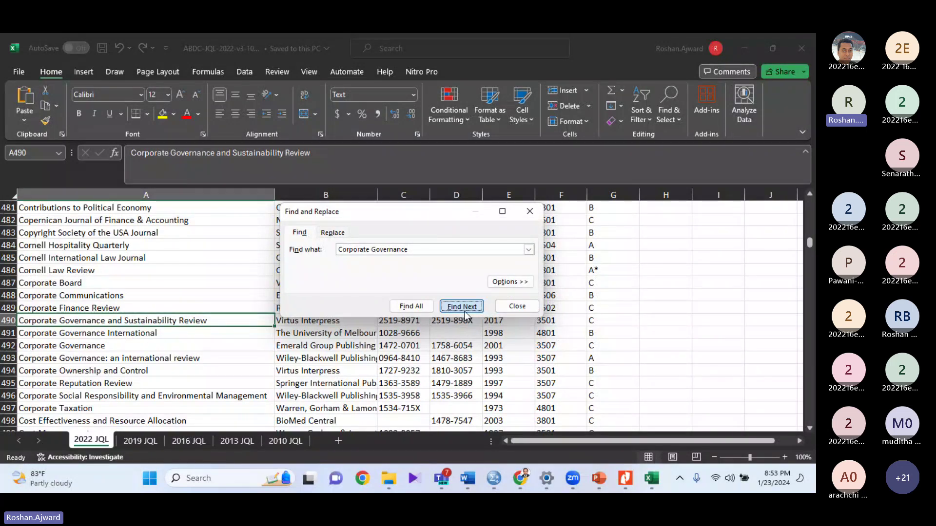
{"action": "left_click", "coordinate": [461, 307]}
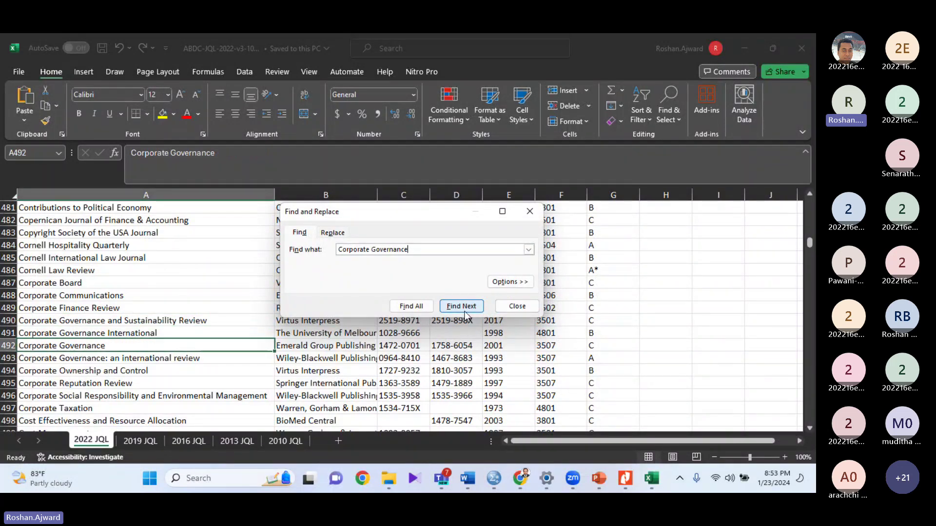
{"action": "left_click", "coordinate": [487, 253]}
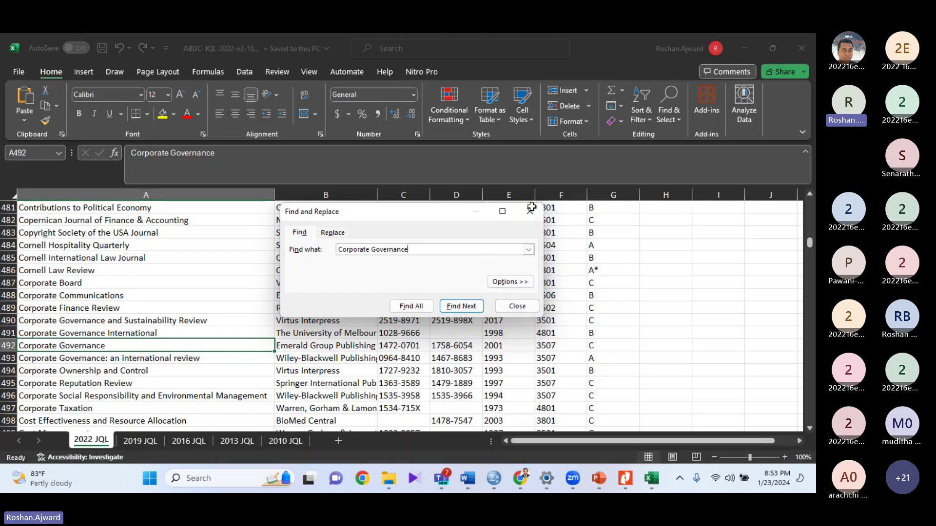
{"action": "left_click", "coordinate": [530, 211]}
Step: Select the Corporate Governance journal's ISSN in C492 and switch to Nitro Pro to compare it with the ISSN in the microfinance paper's footer
{"action": "left_click", "coordinate": [403, 346]}
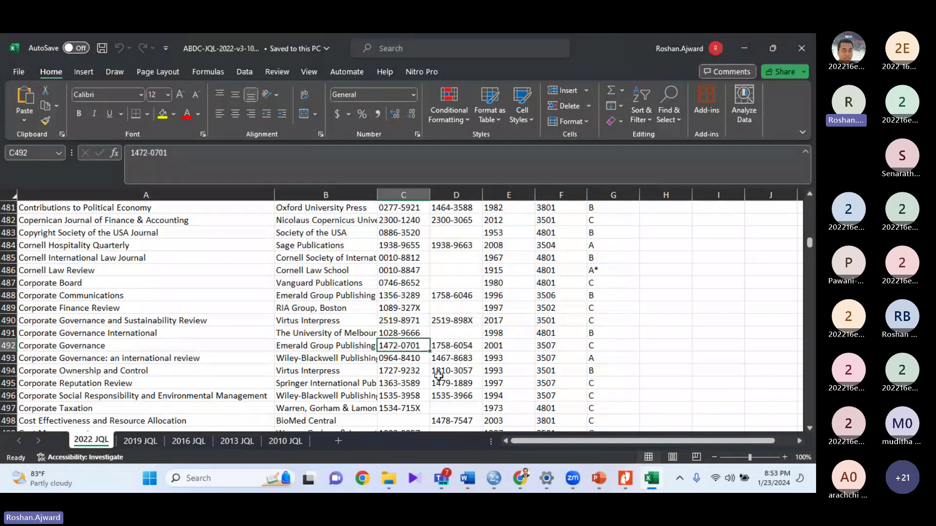
{"action": "key", "text": "alt+Tab"}
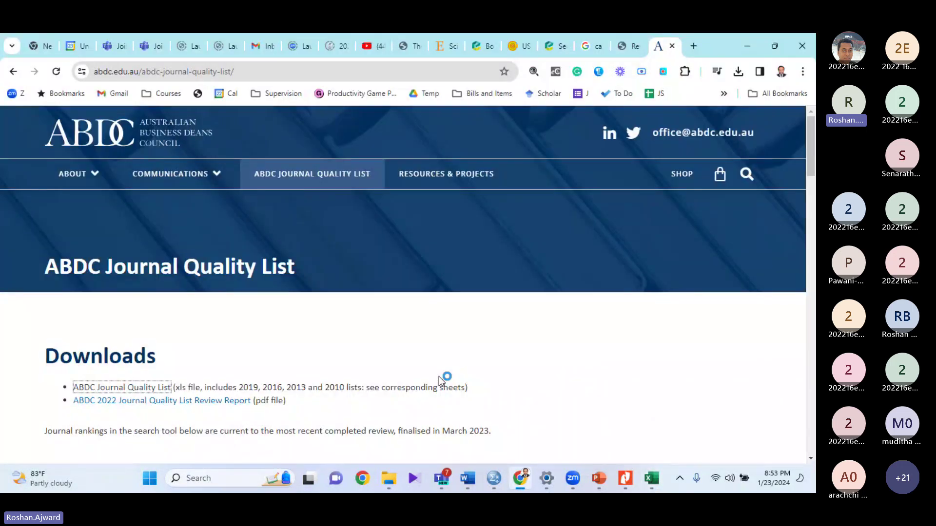
{"action": "key", "text": "alt+Tab"}
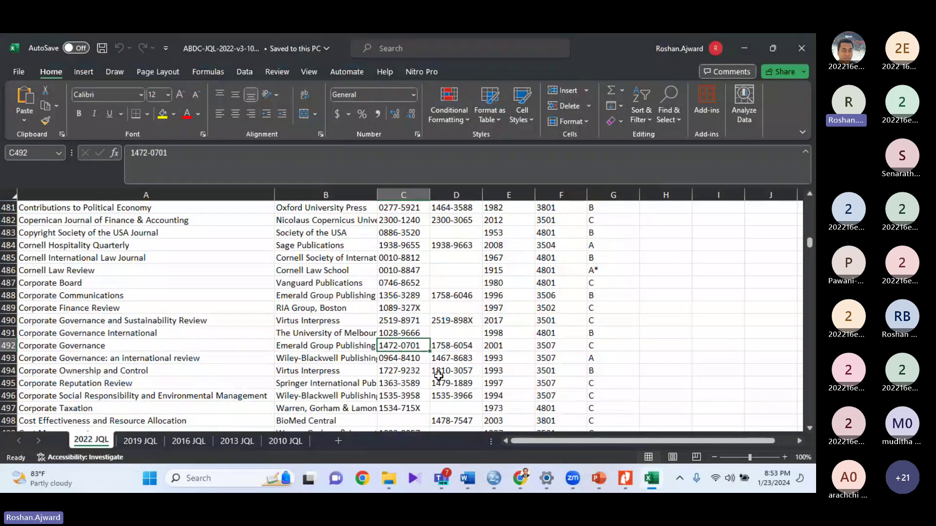
{"action": "left_click", "coordinate": [625, 478]}
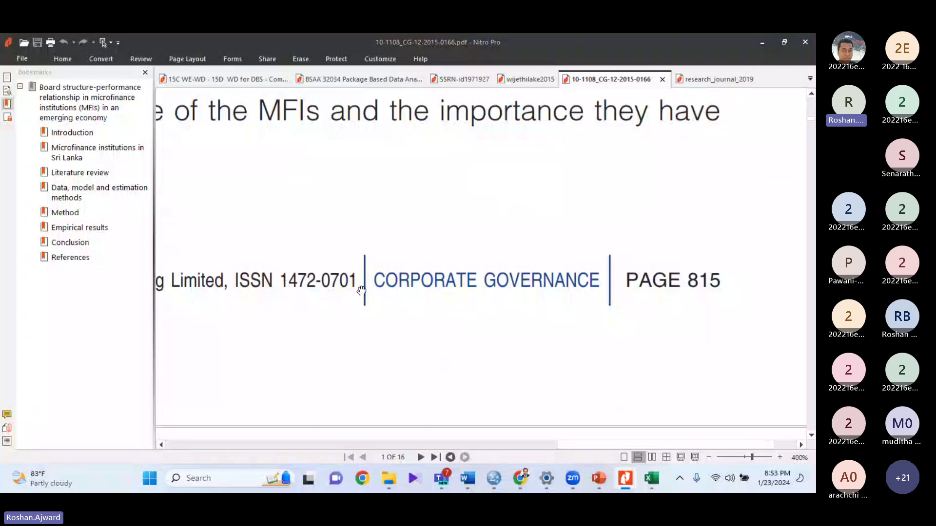
Step: Switch back to the ABDC workbook in Excel and examine the Corporate Governance journal's row 492 and its 2022 rating in G492
{"action": "key", "text": "alt+Tab"}
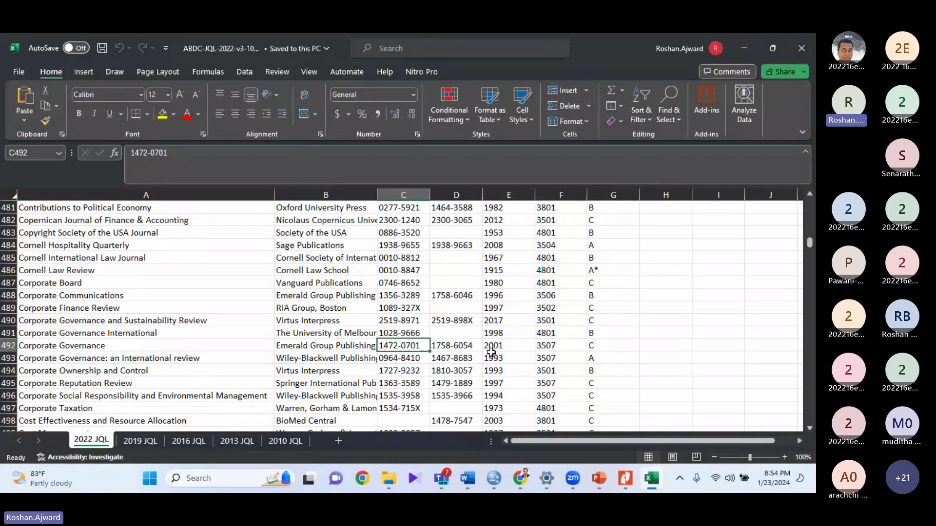
{"action": "left_click", "coordinate": [606, 346]}
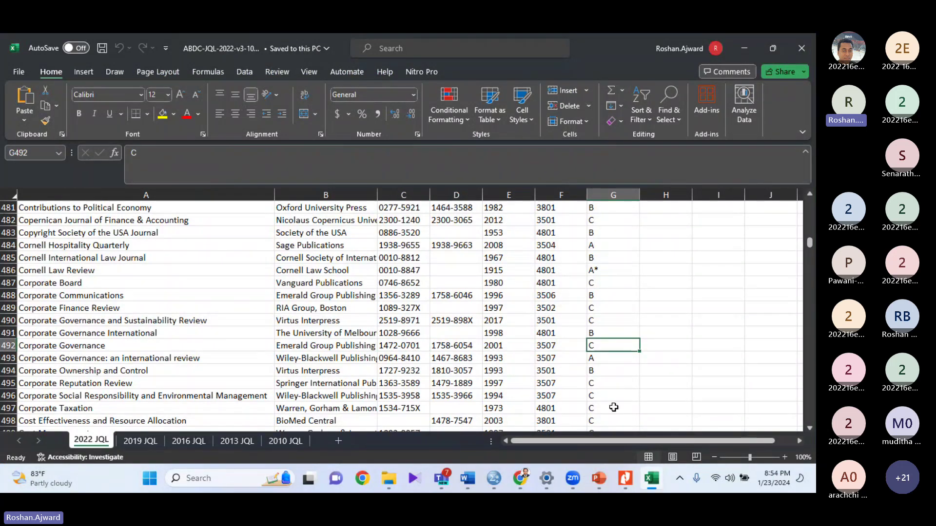
{"action": "key", "text": "shift+Home"}
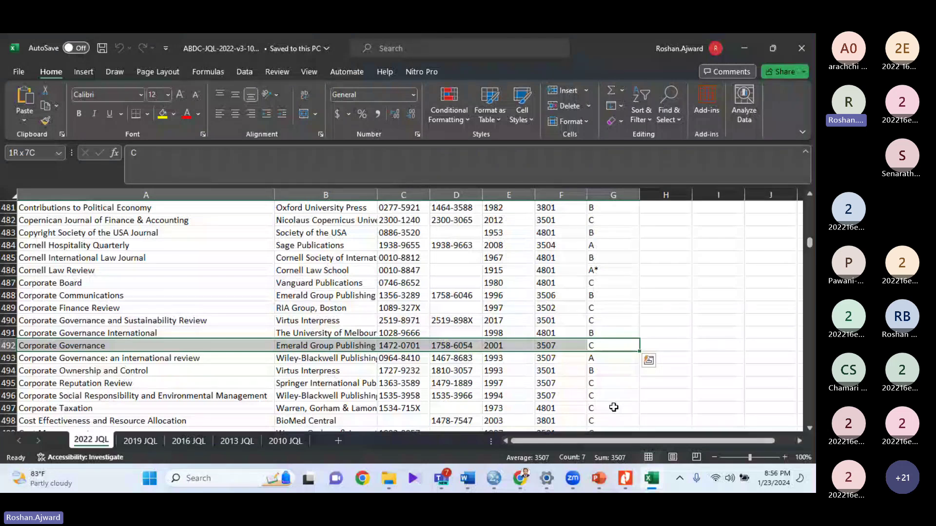
{"action": "left_click", "coordinate": [610, 348]}
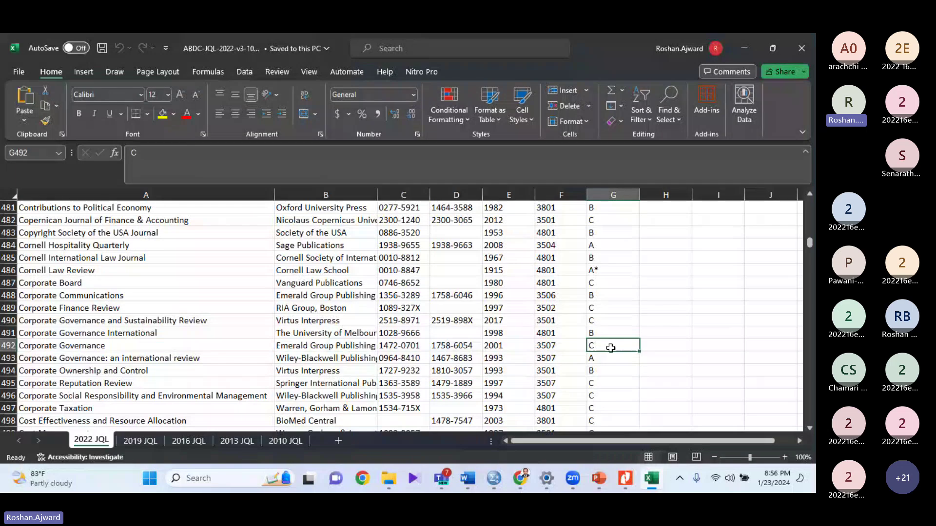
{"action": "left_click", "coordinate": [520, 479]}
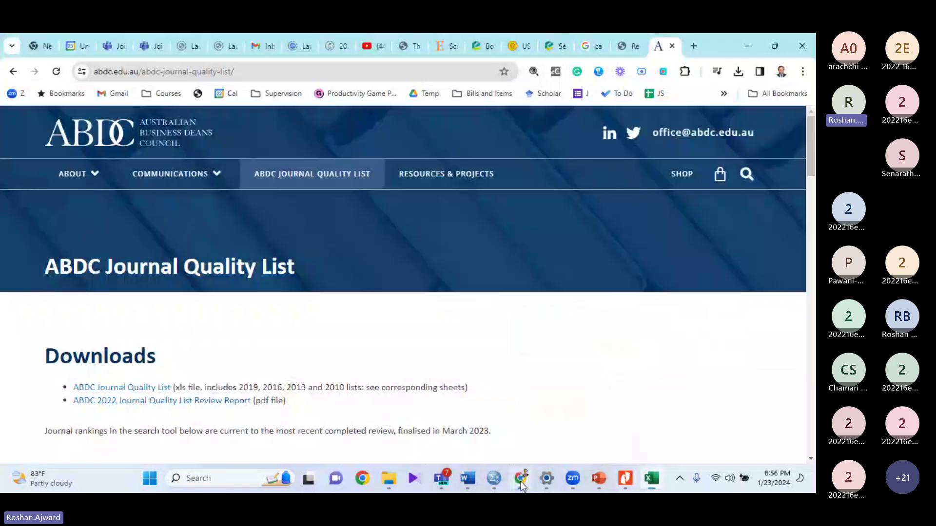
{"action": "left_click", "coordinate": [521, 479]}
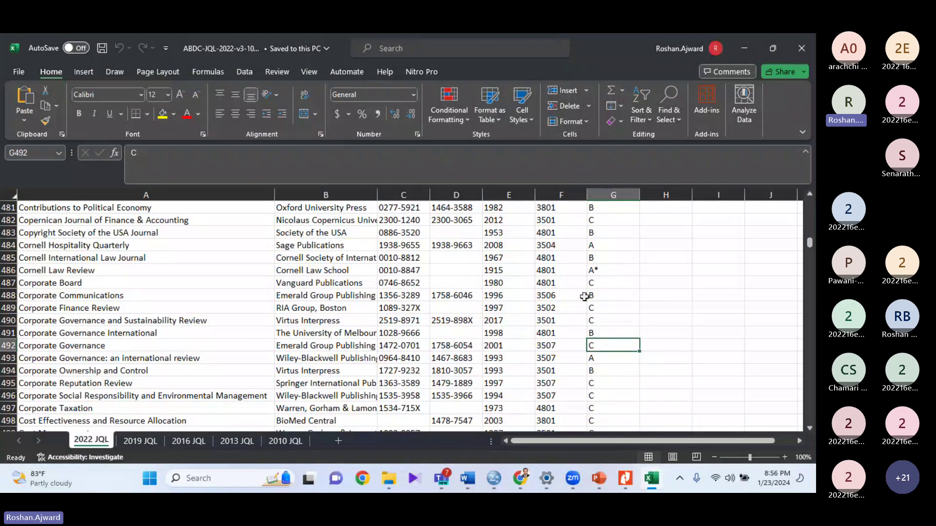
{"action": "scroll", "coordinate": [584, 297], "scroll_direction": "up", "scroll_amount": 7}
{"action": "scroll", "coordinate": [584, 297], "scroll_direction": "up", "scroll_amount": 20}
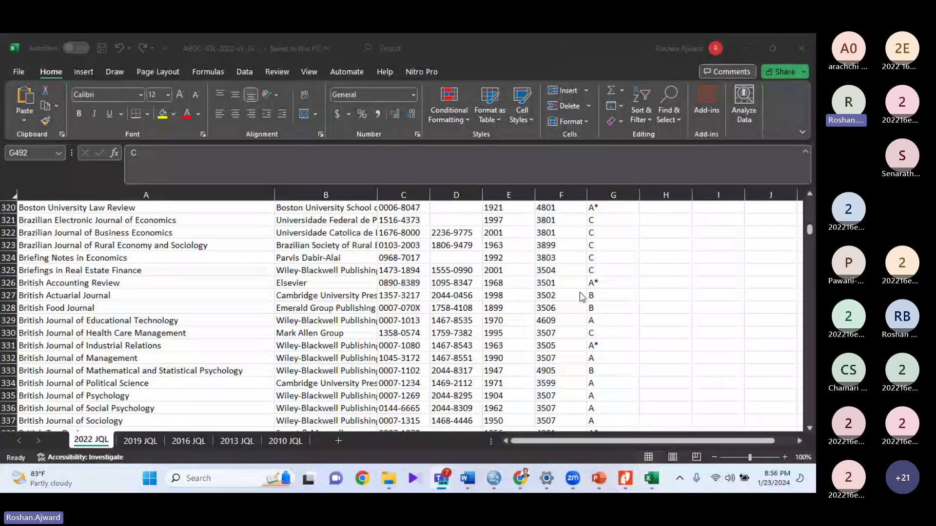
Step: Switch to the Teams meeting, show the meeting chat and look through its recent messages
{"action": "key", "text": "alt+Tab"}
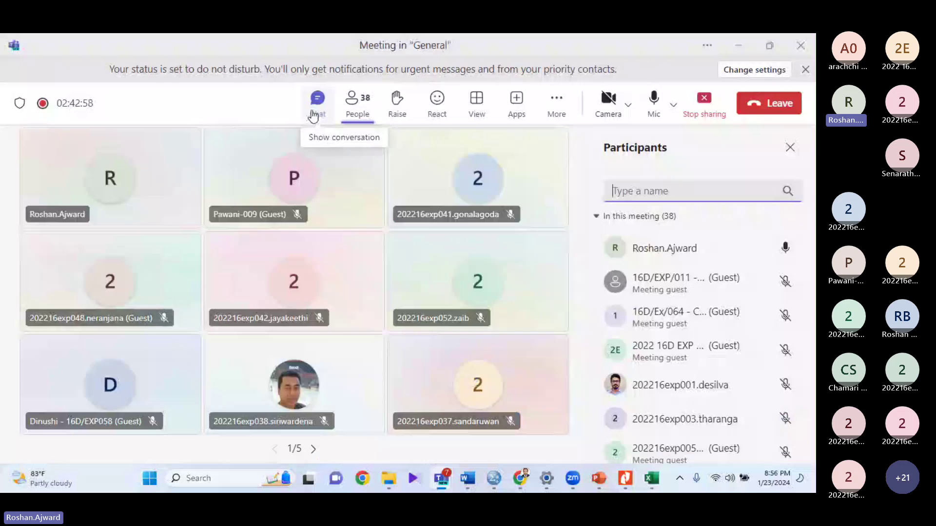
{"action": "left_click", "coordinate": [314, 113]}
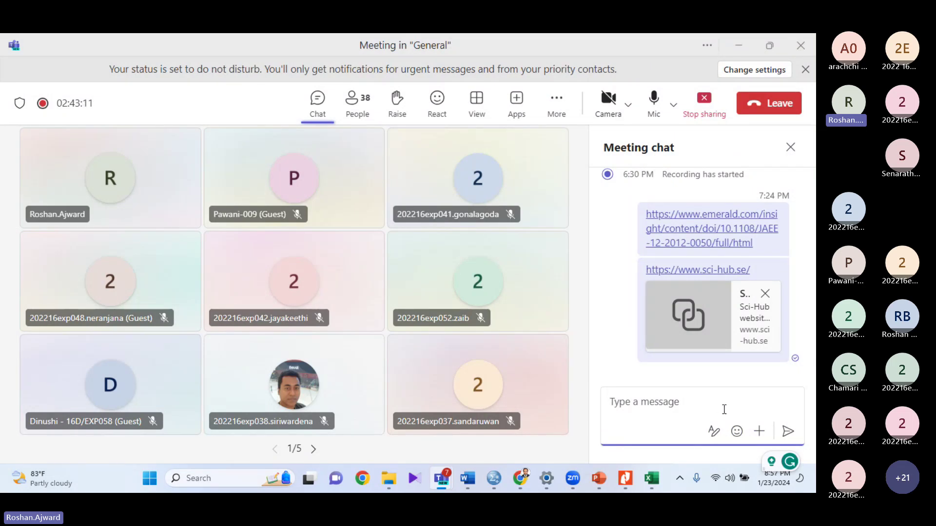
{"action": "scroll", "coordinate": [715, 359], "scroll_direction": "up", "scroll_amount": 5}
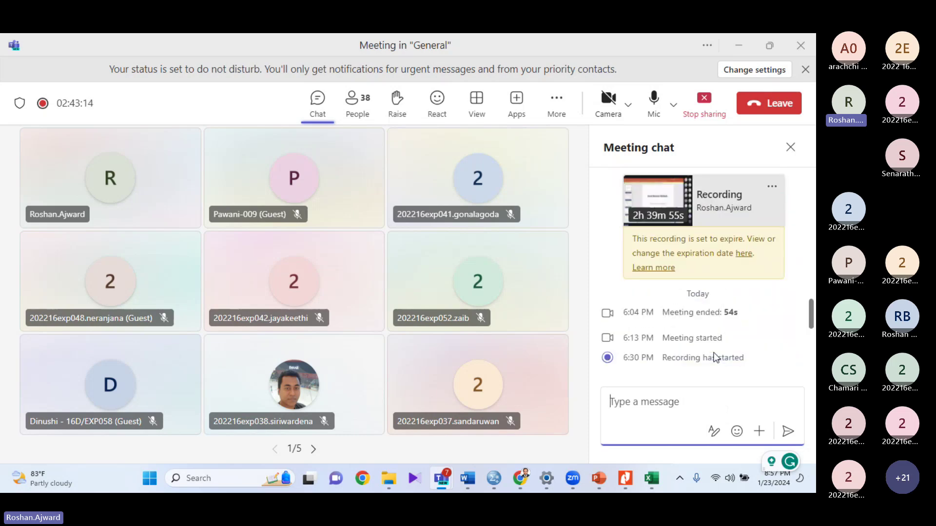
{"action": "scroll", "coordinate": [715, 359], "scroll_direction": "down", "scroll_amount": 5}
{"action": "scroll", "coordinate": [713, 355], "scroll_direction": "up", "scroll_amount": 3}
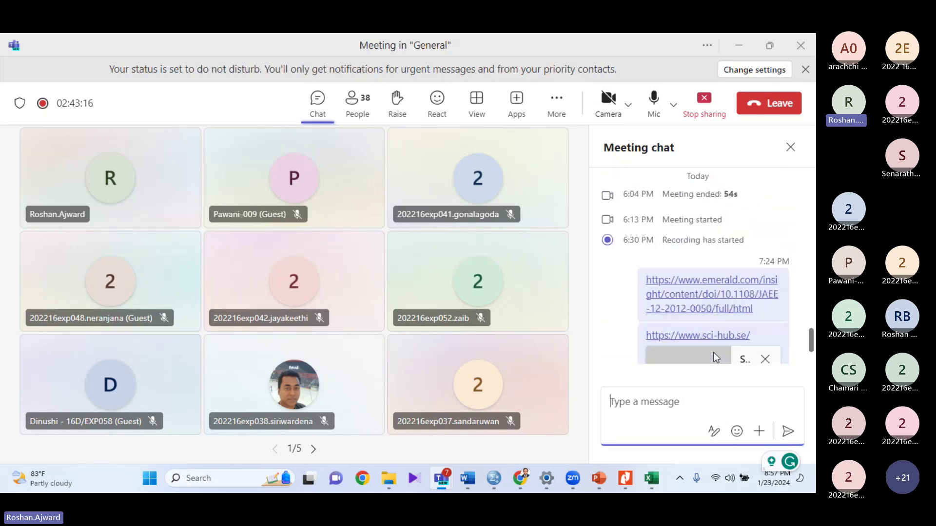
{"action": "scroll", "coordinate": [714, 354], "scroll_direction": "down", "scroll_amount": 3}
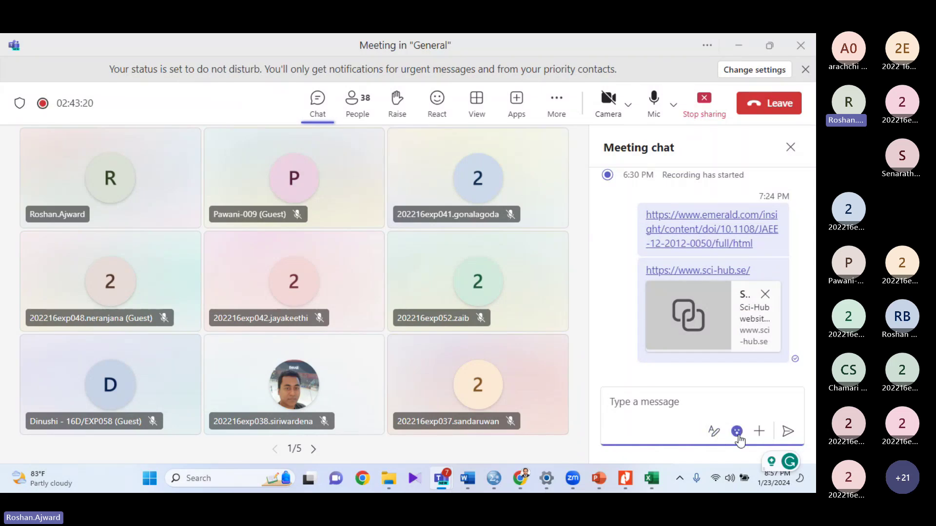
Step: Try to attach a file to a new message in the meeting chat
{"action": "left_click", "coordinate": [759, 432]}
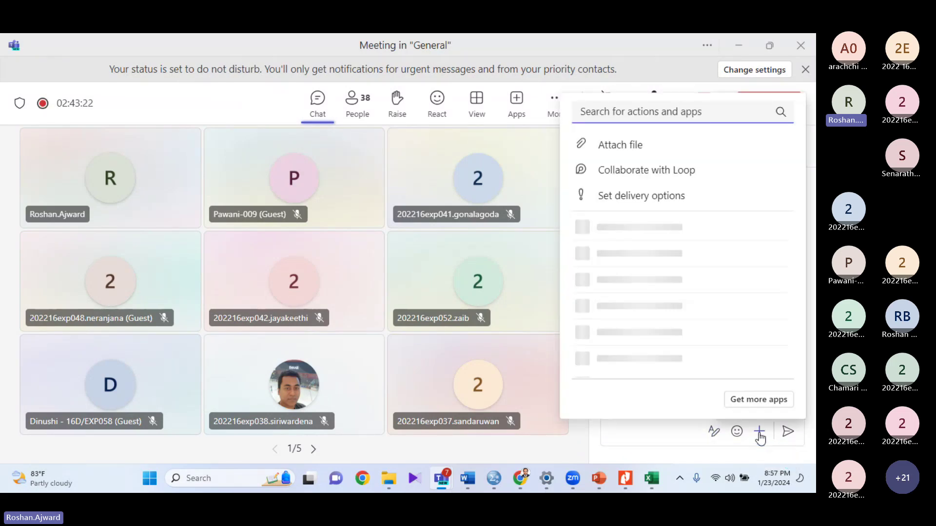
{"action": "left_click", "coordinate": [653, 147]}
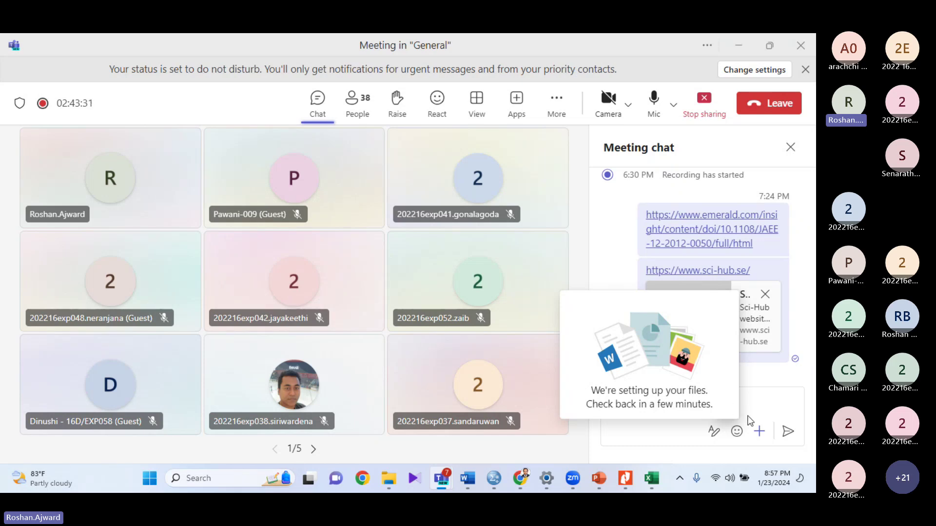
{"action": "left_click", "coordinate": [762, 394]}
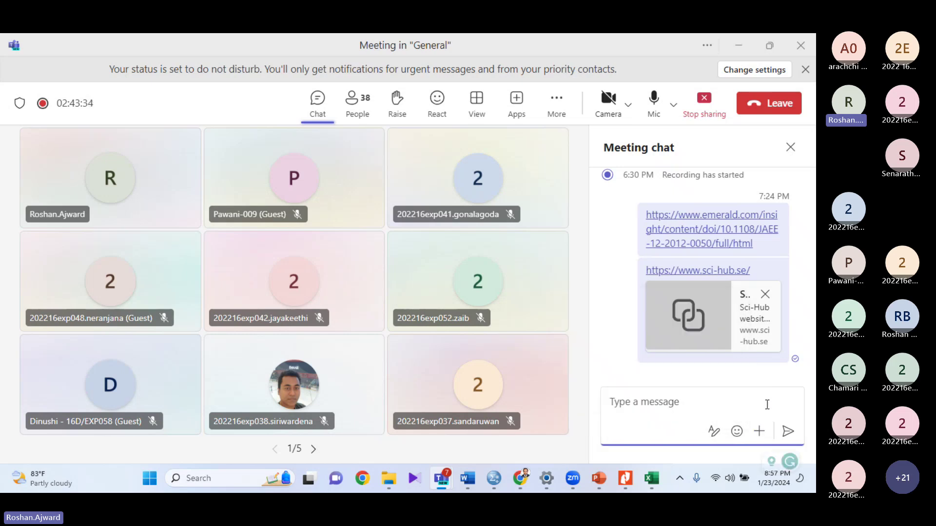
{"action": "left_click", "coordinate": [759, 431]}
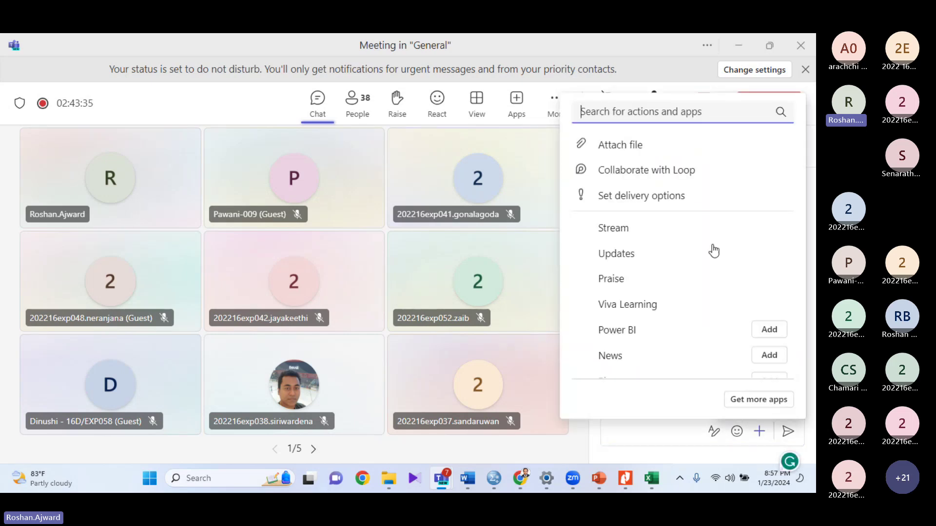
{"action": "left_click", "coordinate": [642, 151]}
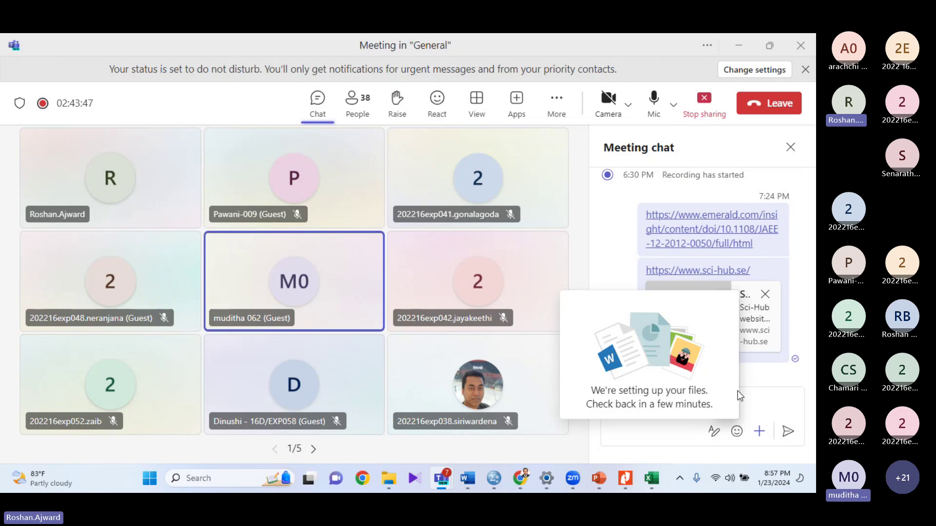
{"action": "left_click", "coordinate": [768, 401]}
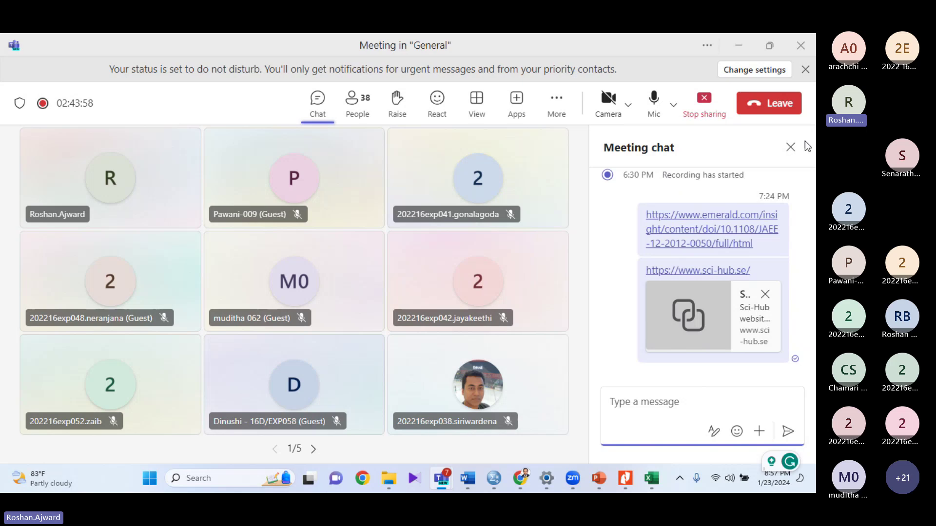
Step: Restore the Teams meeting to a smaller window and select the ABDC Journal Quality List page's web address in Chrome
{"action": "mouse_move", "coordinate": [762, 51]}
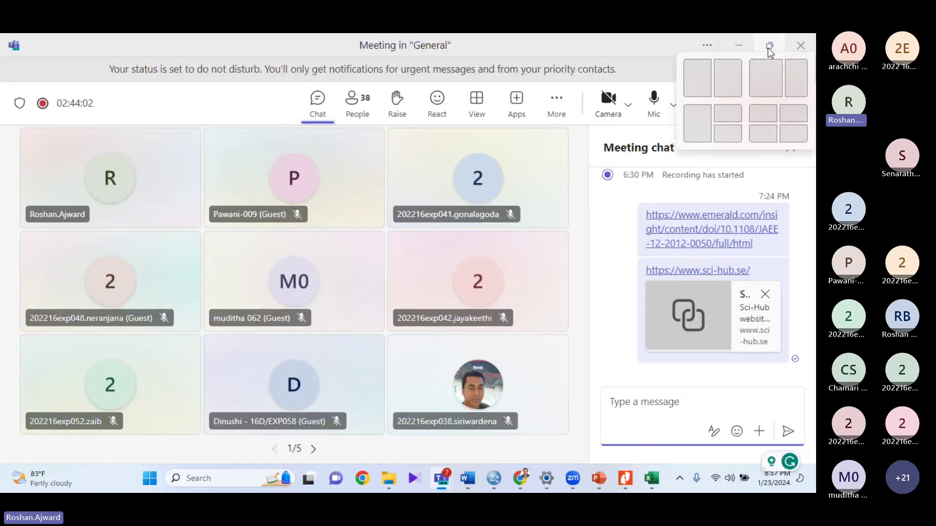
{"action": "left_click", "coordinate": [768, 48]}
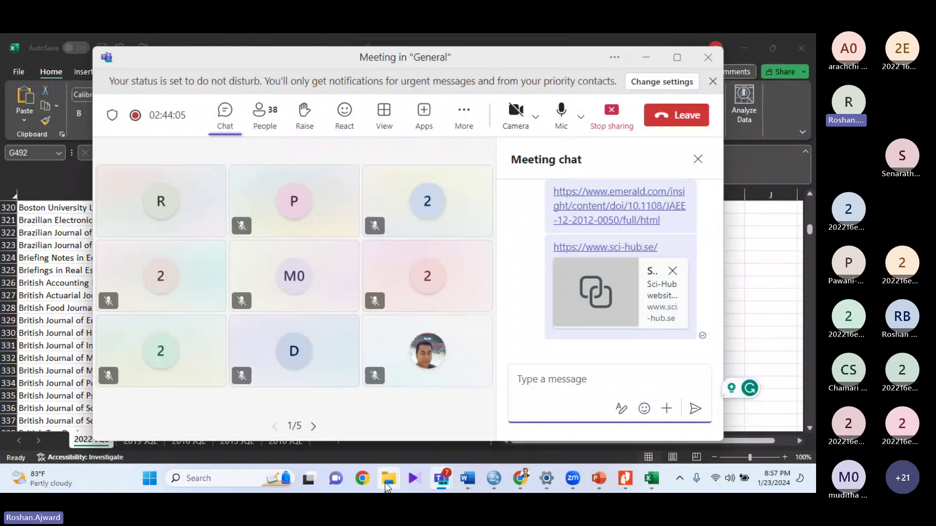
{"action": "mouse_move", "coordinate": [388, 486]}
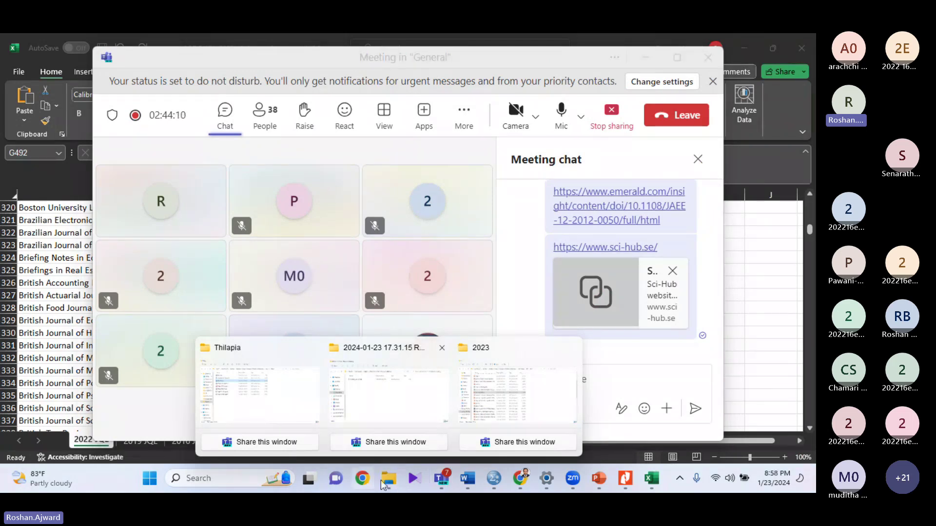
{"action": "left_click", "coordinate": [521, 479]}
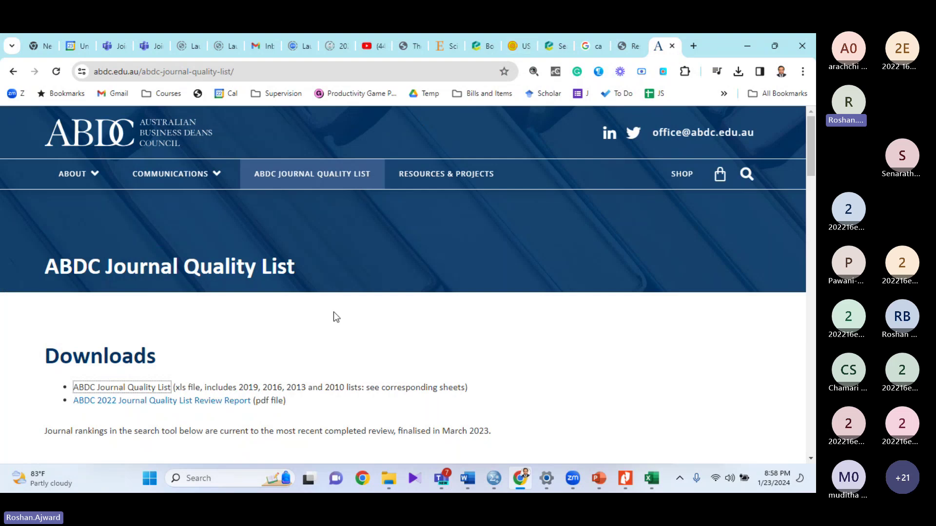
{"action": "left_click", "coordinate": [296, 71]}
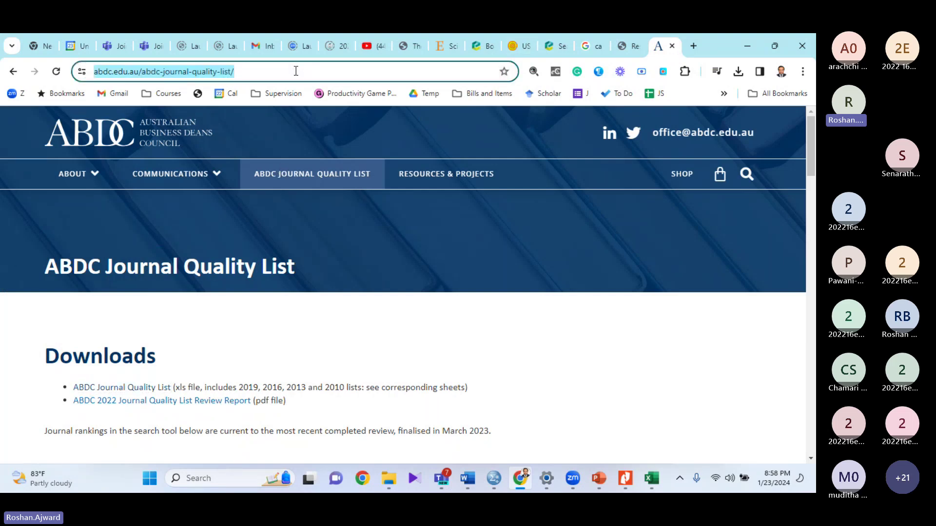